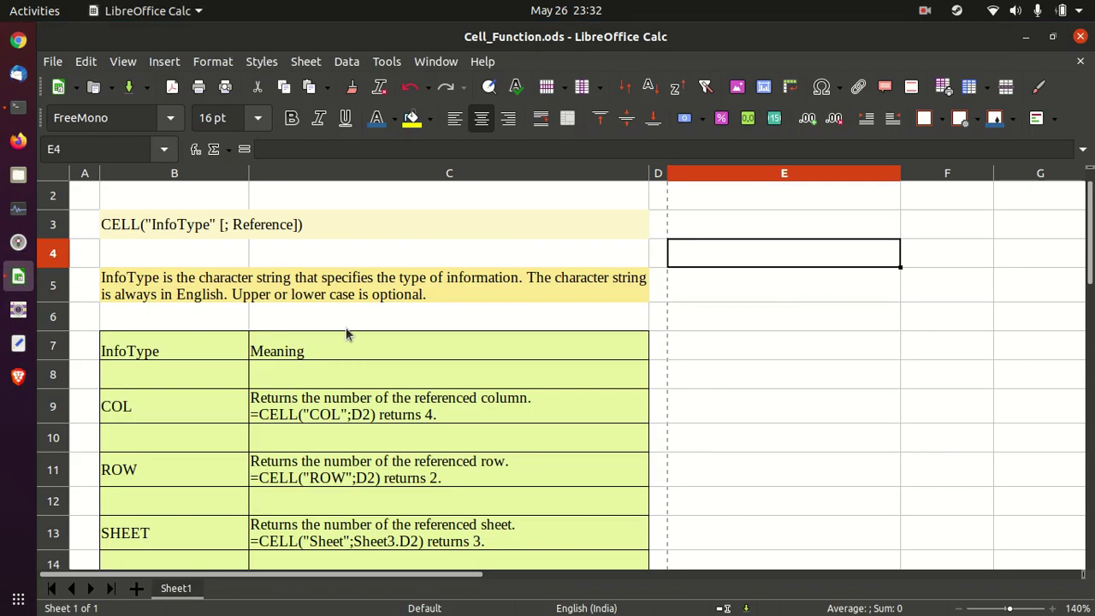
Step: Examine the CELL function's description, syntax and InfoType table from the COL entry through PARENTHESES
click(729, 315)
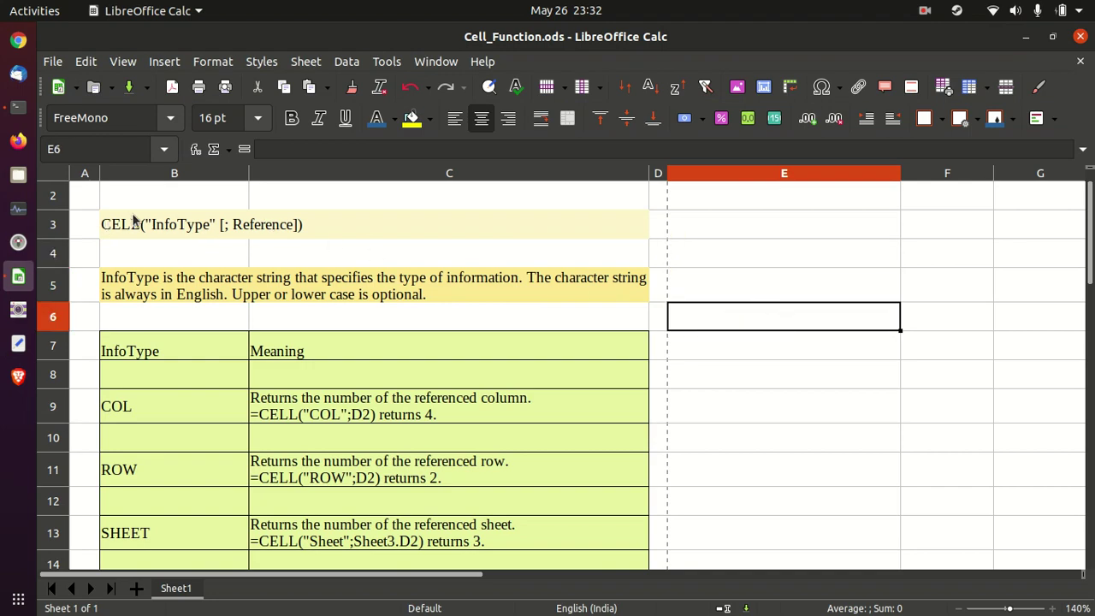
scroll(1000, 282, up, 1)
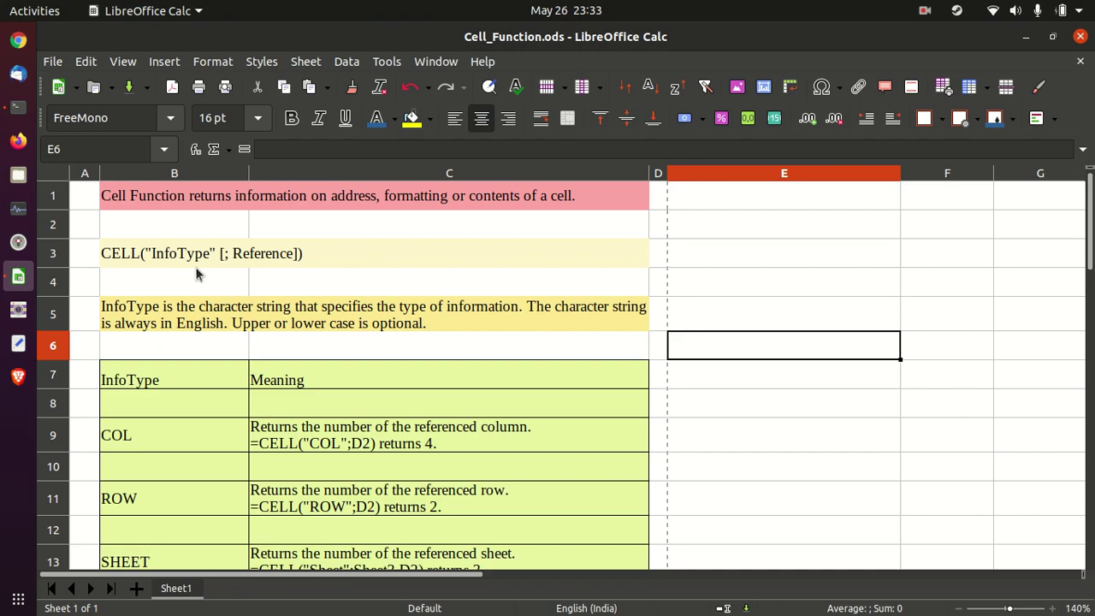
click(172, 441)
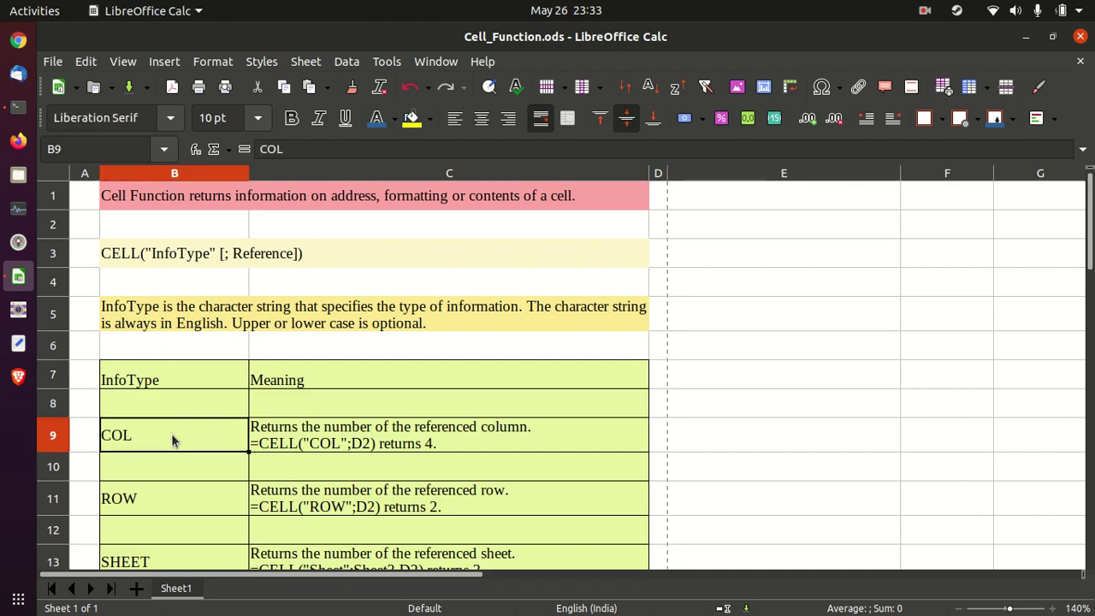
key(Down)
key(Down)
key(Down)
key(Down)
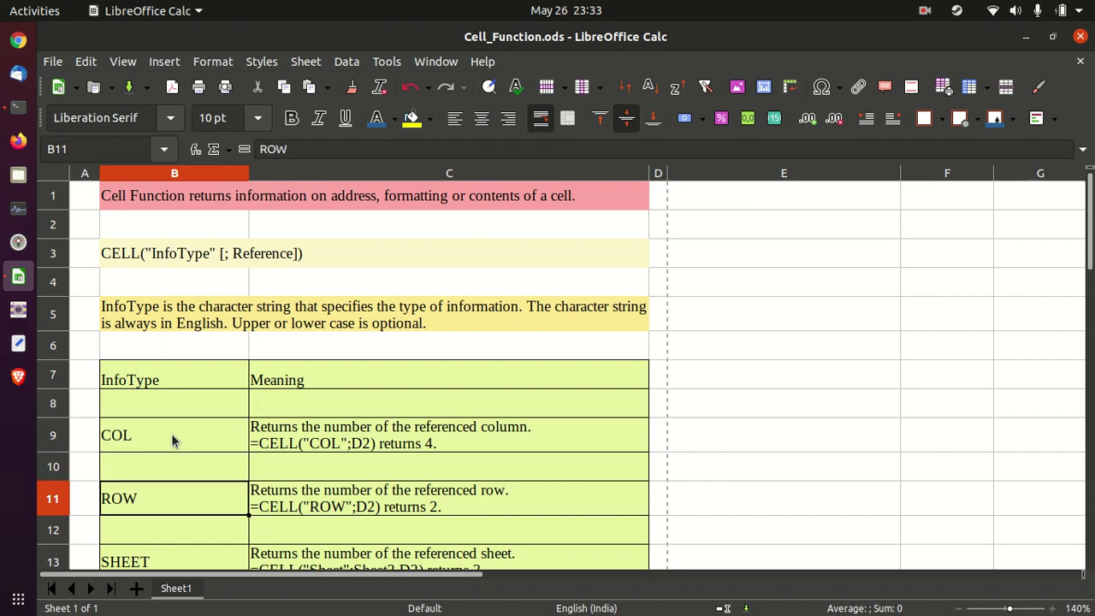
key(Down)
key(Down)
key(Down)
key(Down)
key(Down)
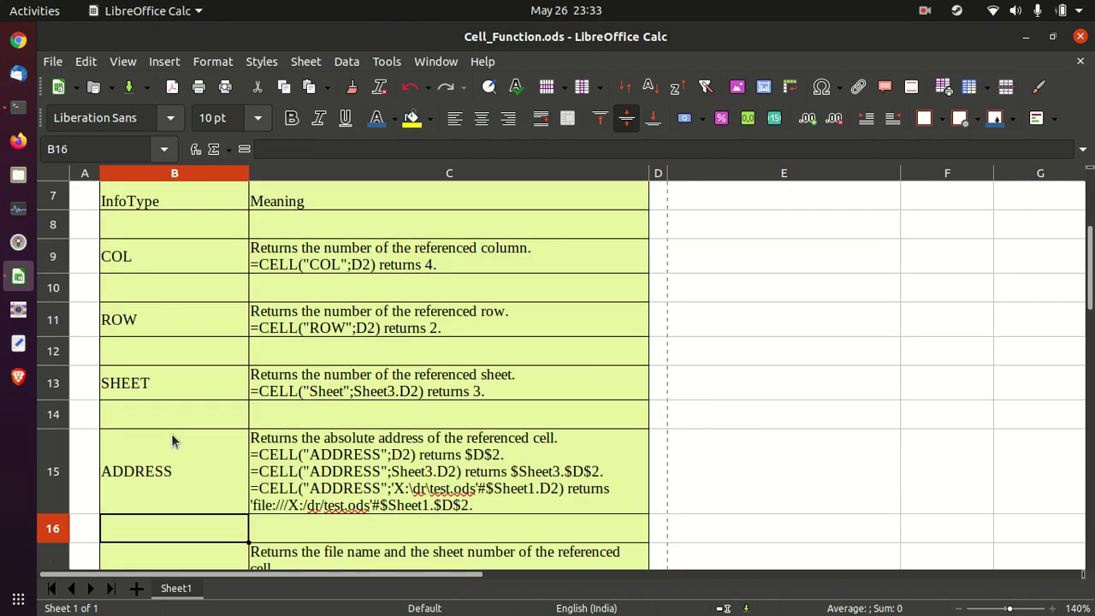
key(Down)
key(Down)
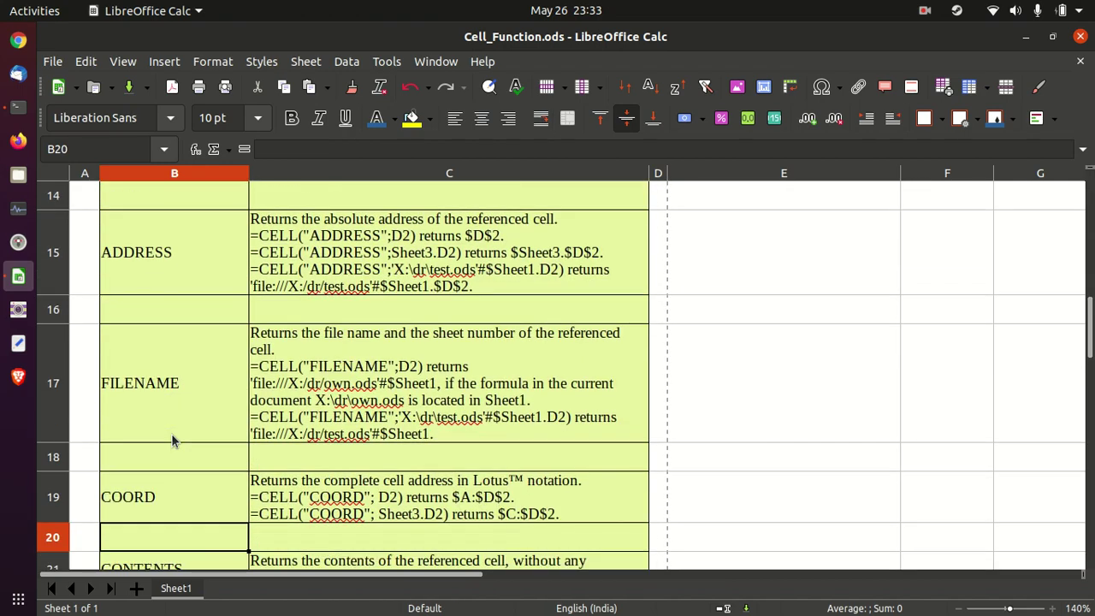
key(Down)
key(Down)
key(Down)
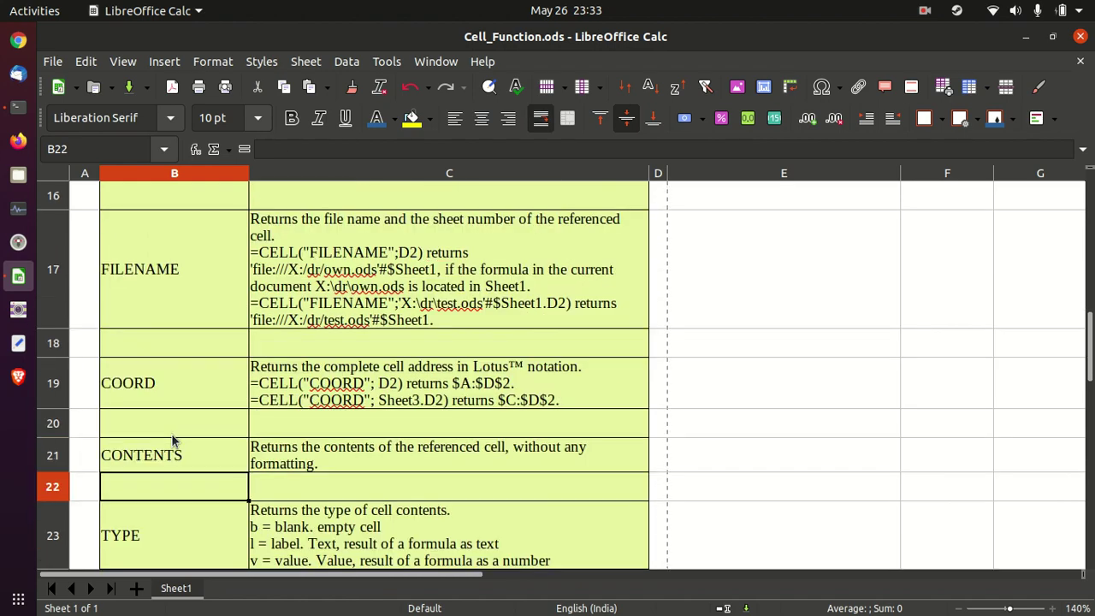
key(Down)
key(Down)
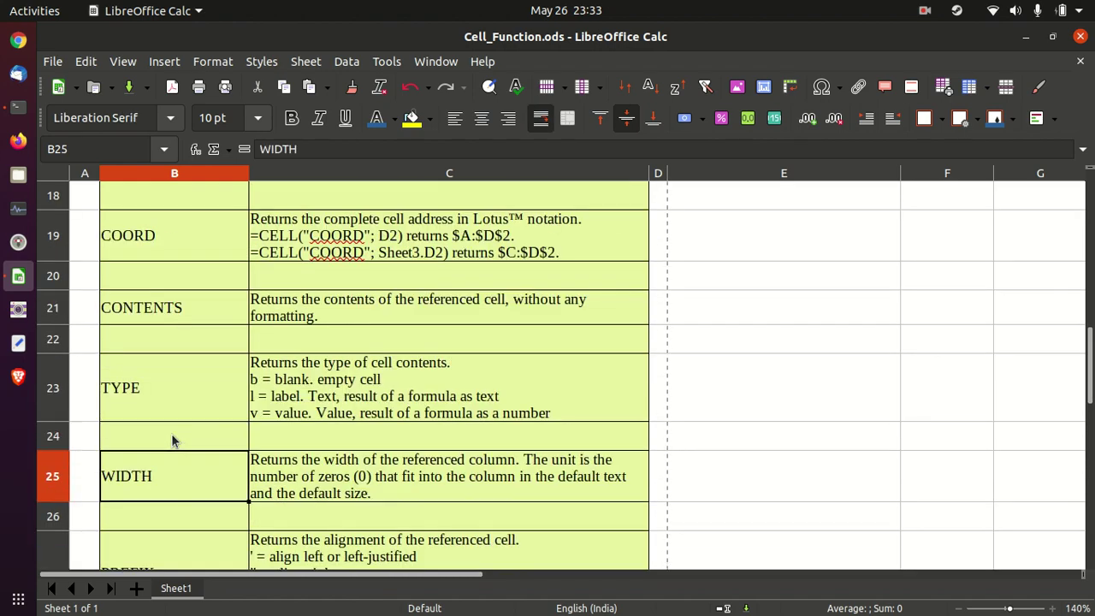
key(Down)
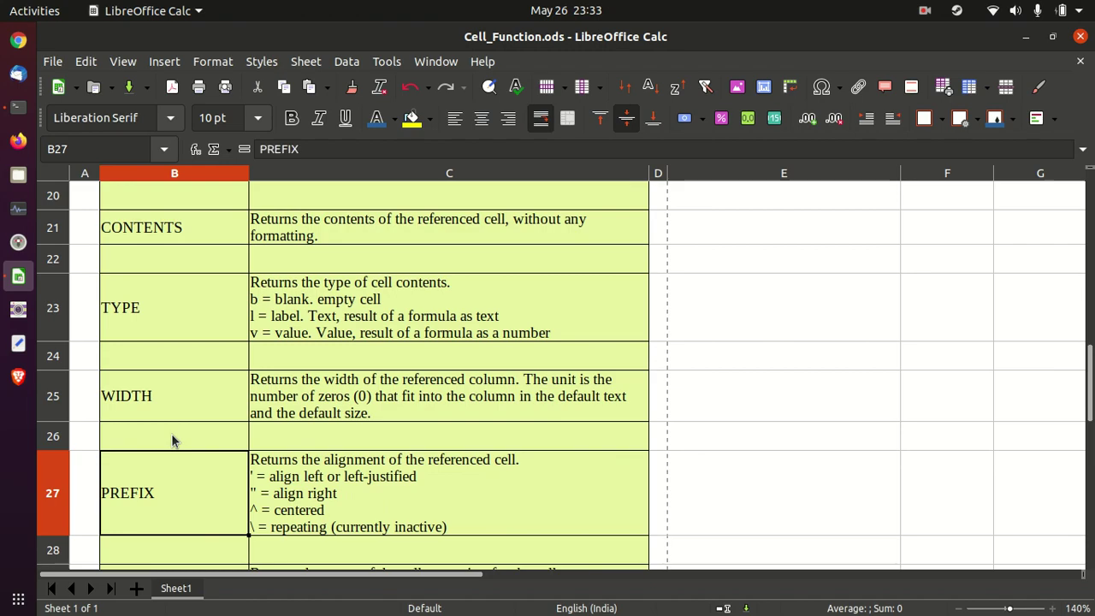
key(Down)
key(Down)
key(Down)
key(Down)
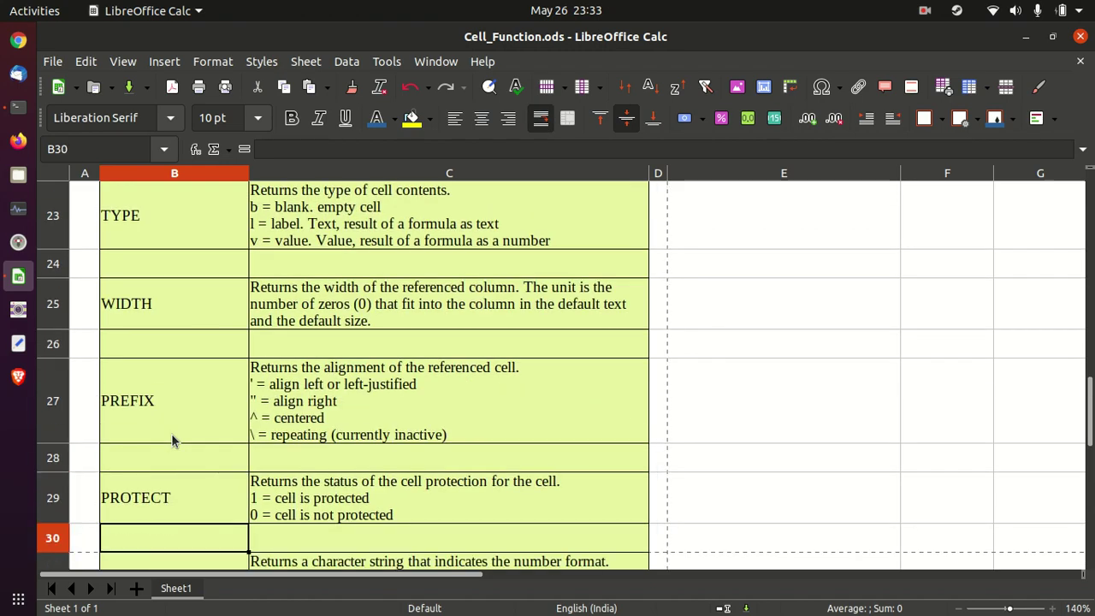
key(Down)
key(Down)
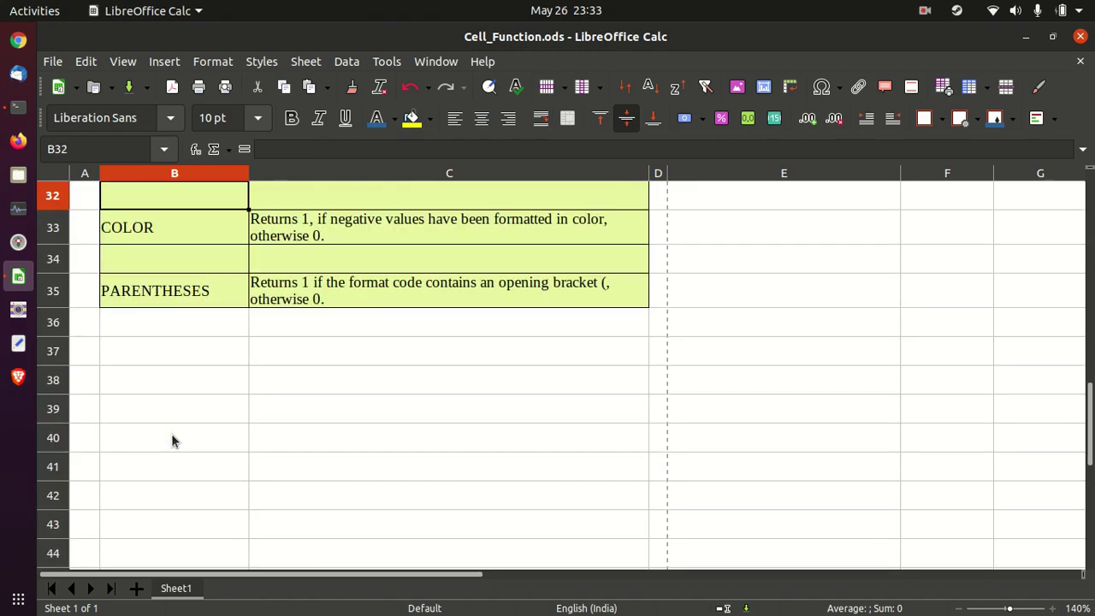
key(Down)
key(Down)
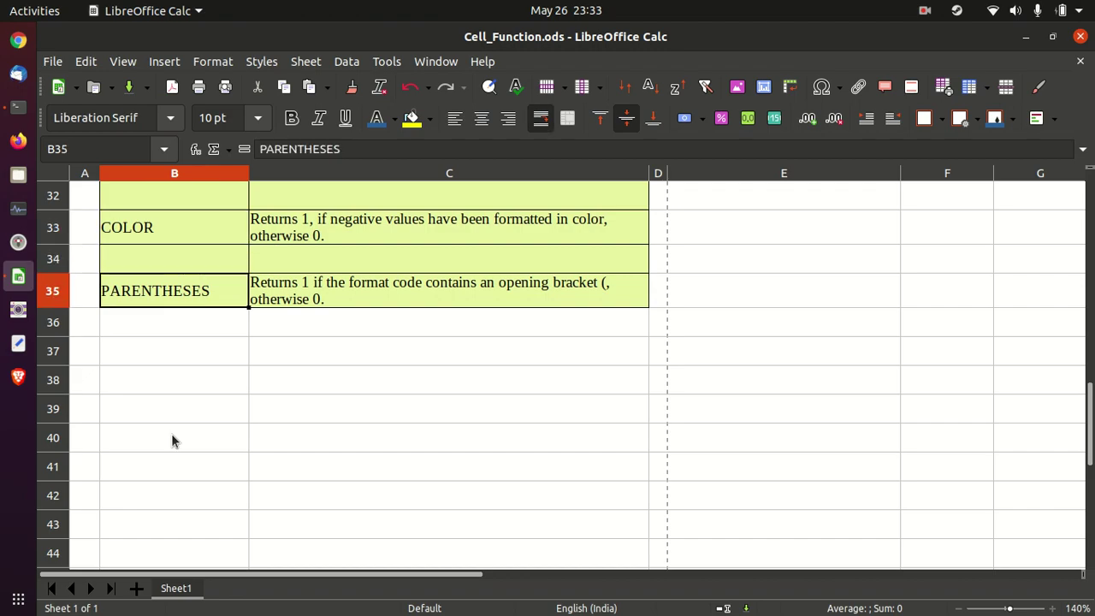
Step: Go back up through the InfoType table to the COL entry in B9
key(Up)
key(Up)
key(Up)
key(Up)
key(Up)
key(Up)
key(Up)
key(Up)
key(Up)
key(Up)
key(Up)
key(Up)
key(Up)
key(Up)
key(Up)
key(Up)
key(Up)
key(Up)
key(Up)
key(Up)
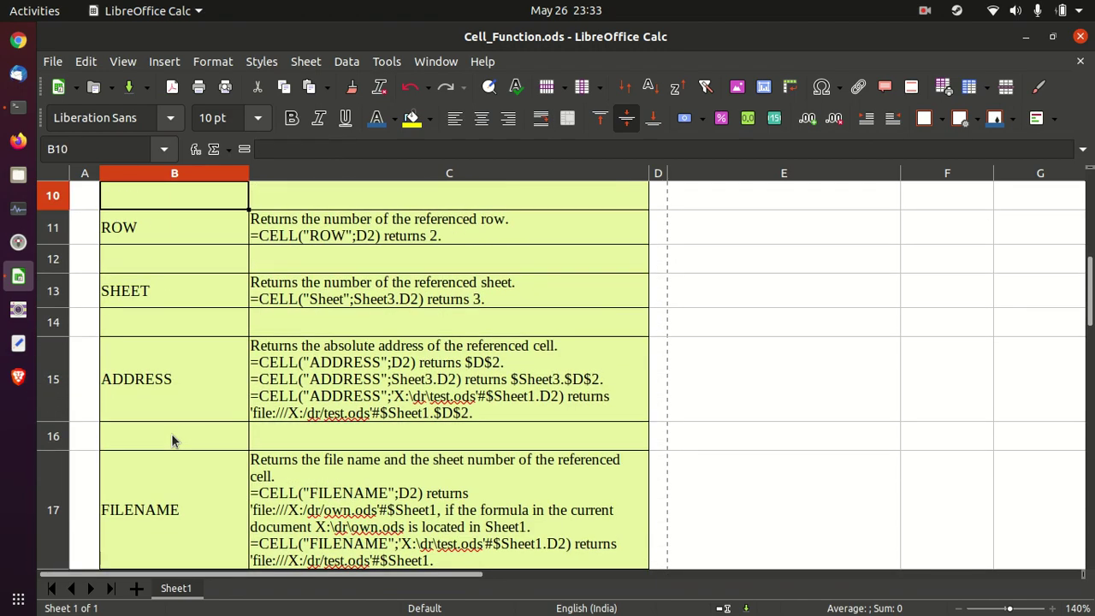
key(Up)
key(Up)
key(Up)
key(Up)
key(Down)
key(Down)
key(Down)
key(Down)
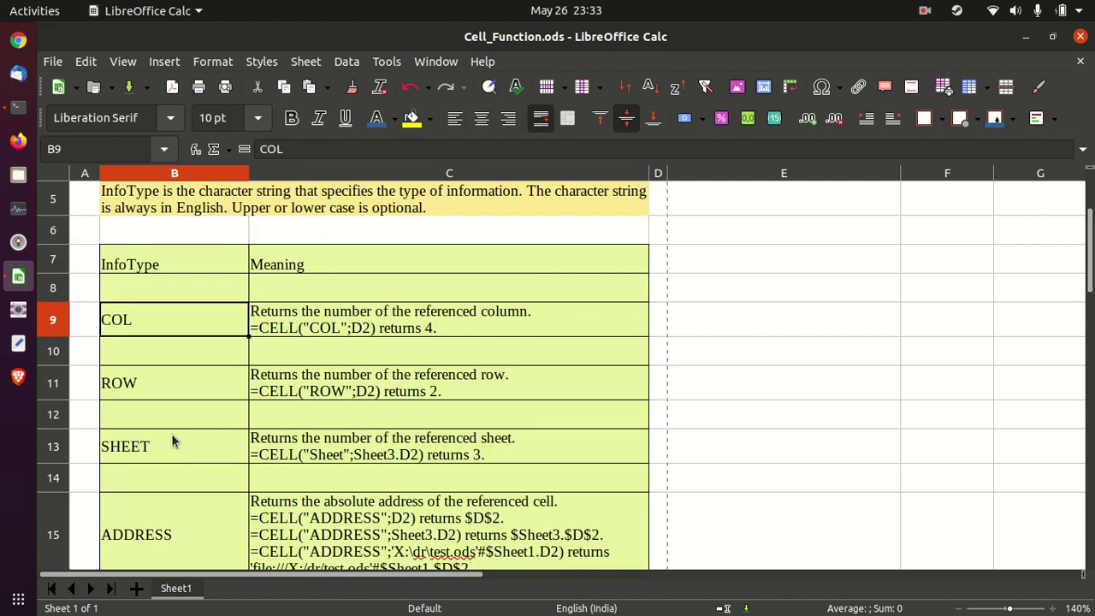
Step: Enter the formula =CELL("COL";F9) in E9, beside the COL entry
key(Right)
key(Right)
key(Right)
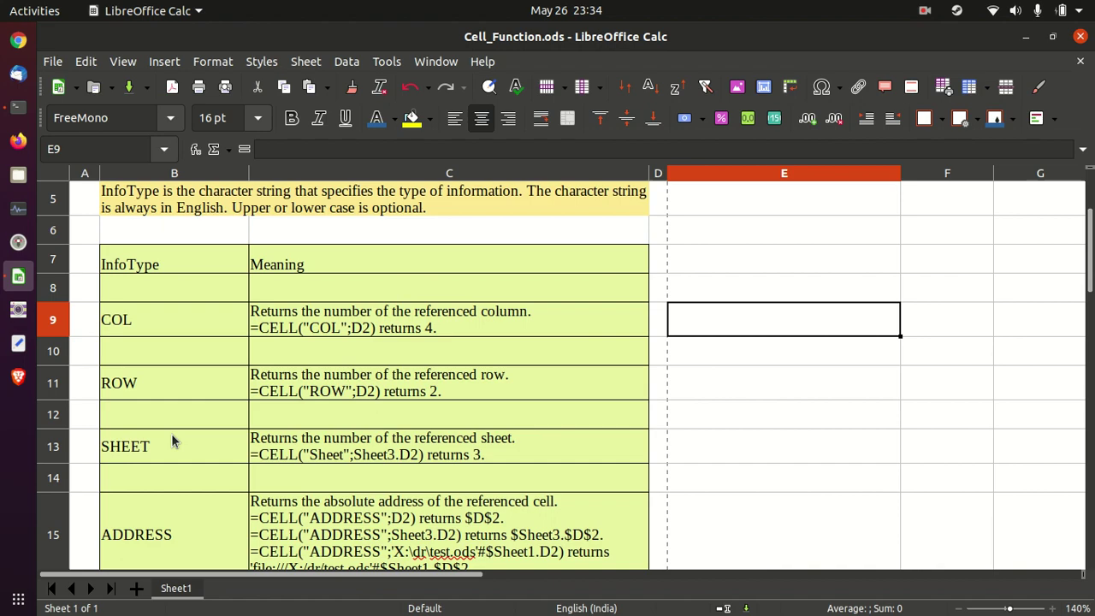
text(=CELL)
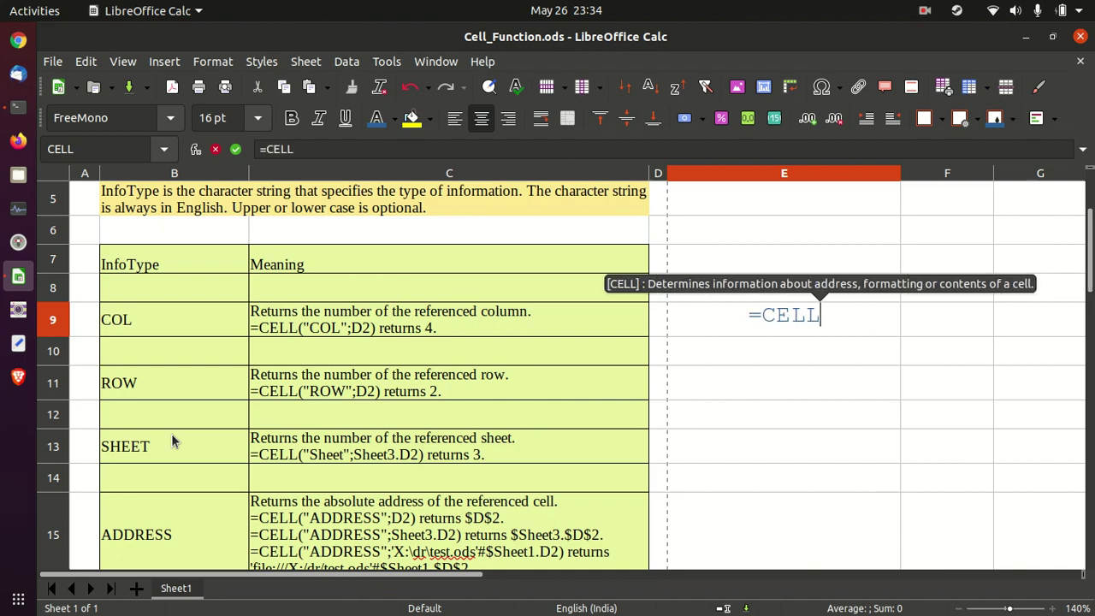
text(()
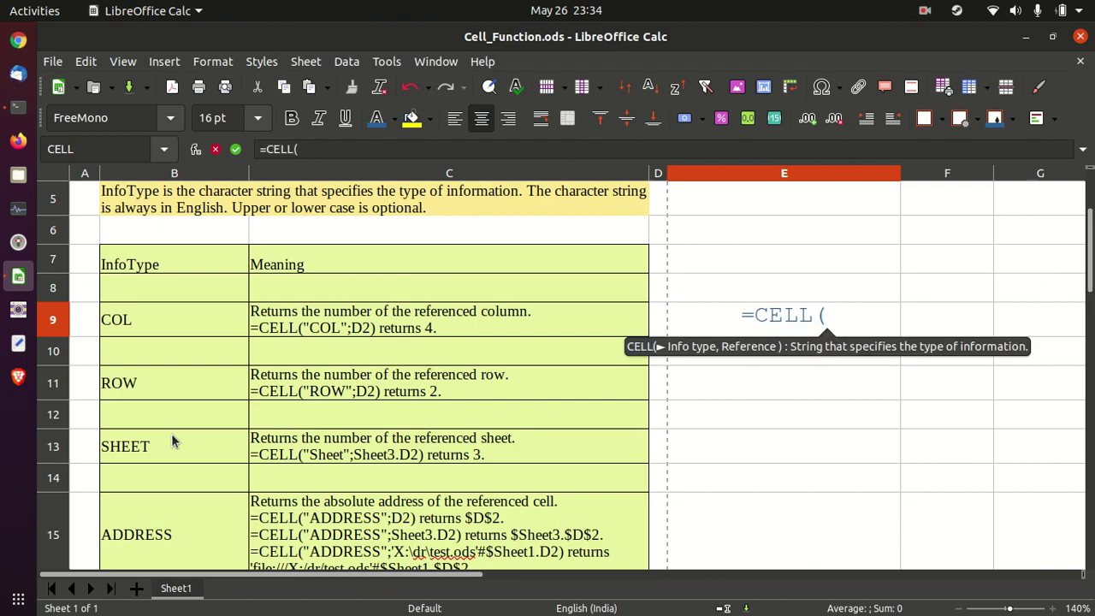
text("CO)
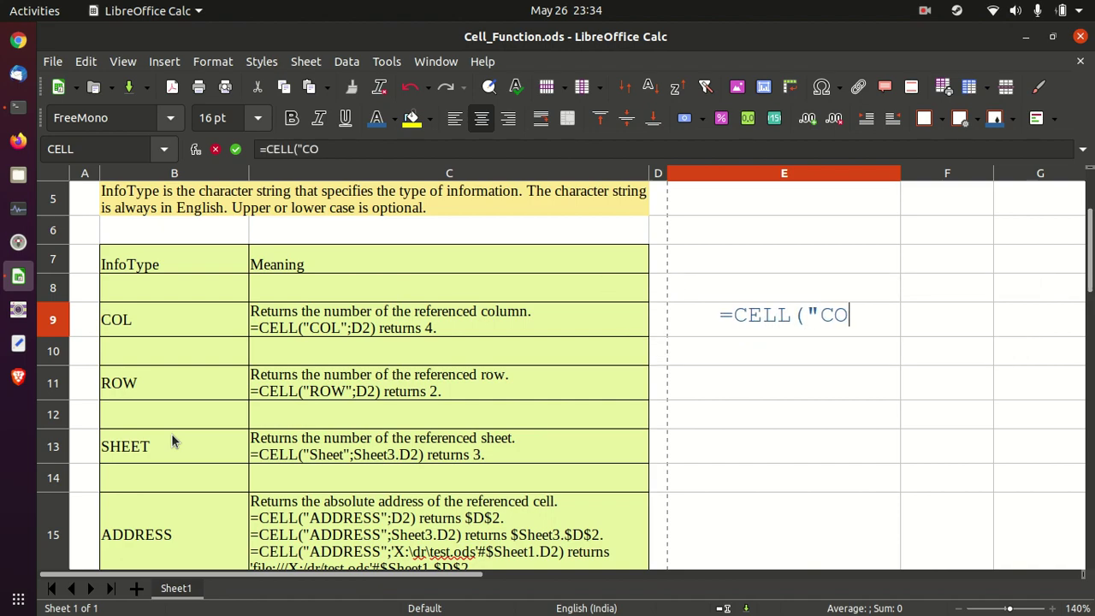
text(L")
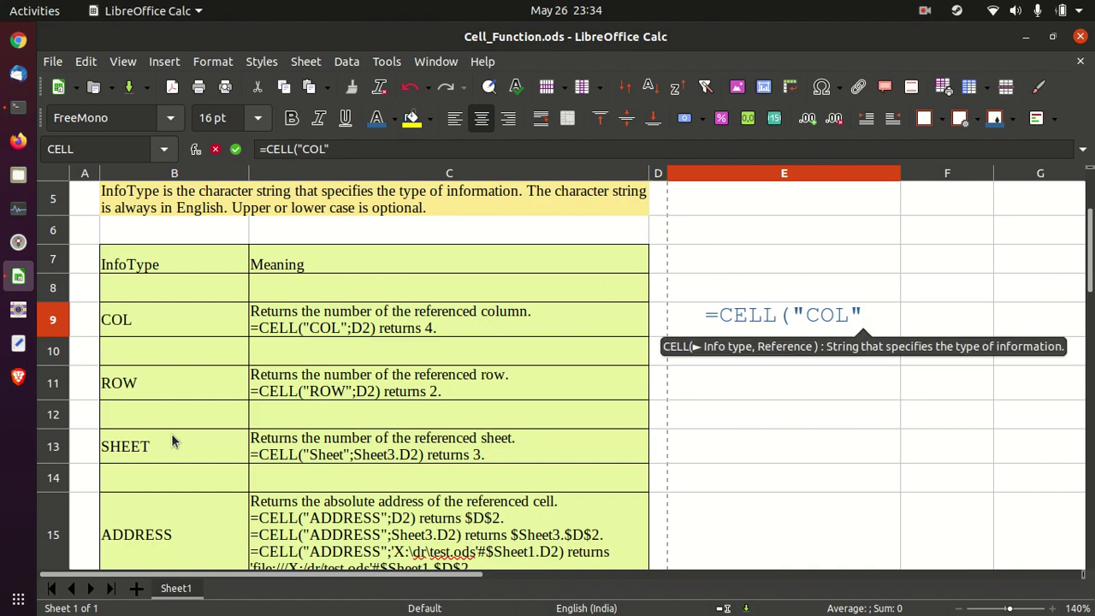
text(;)
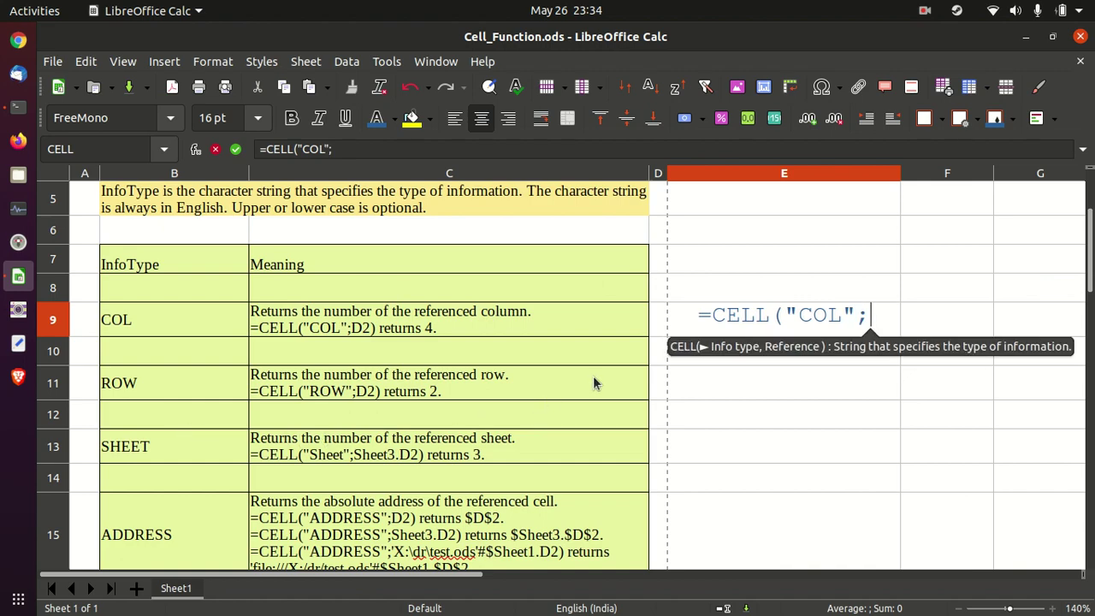
click(929, 322)
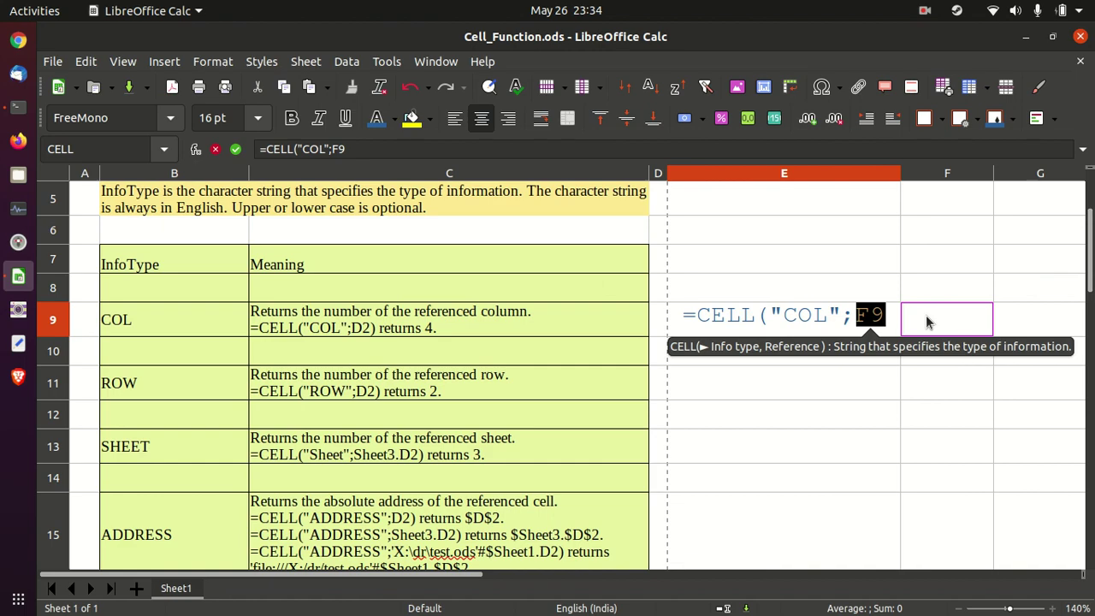
text())
key(Return)
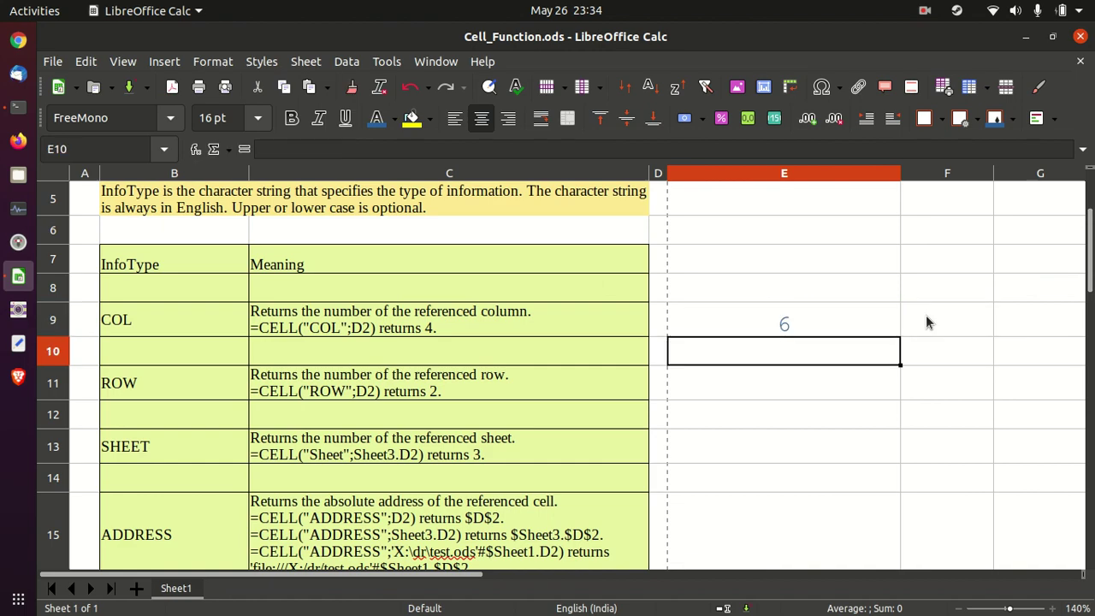
Step: Check the COL formula in E9 and count across the columns from A to F in row 6
click(819, 330)
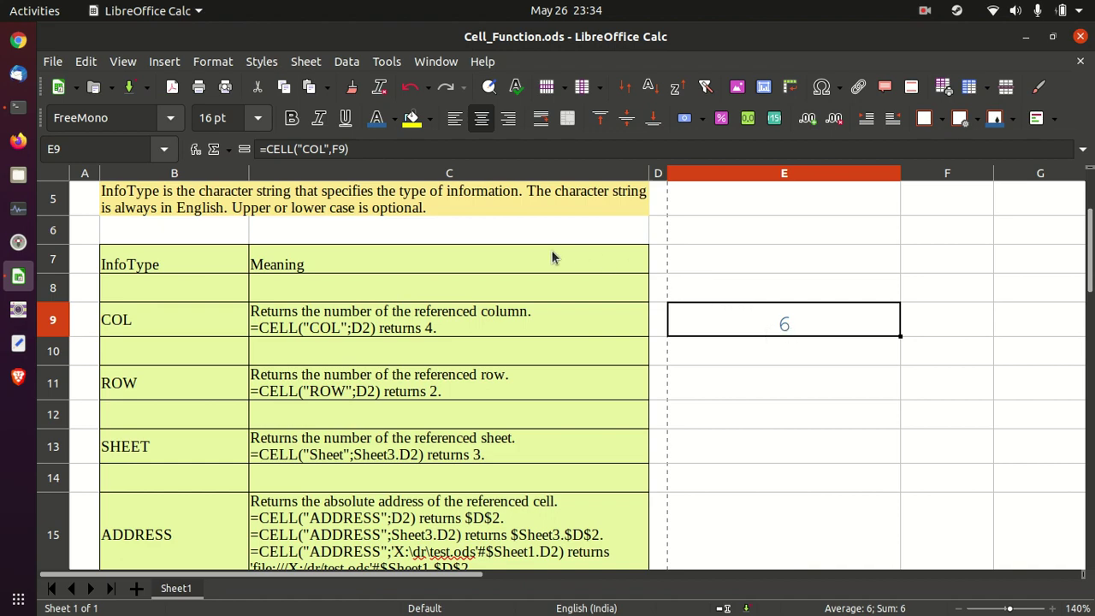
click(75, 238)
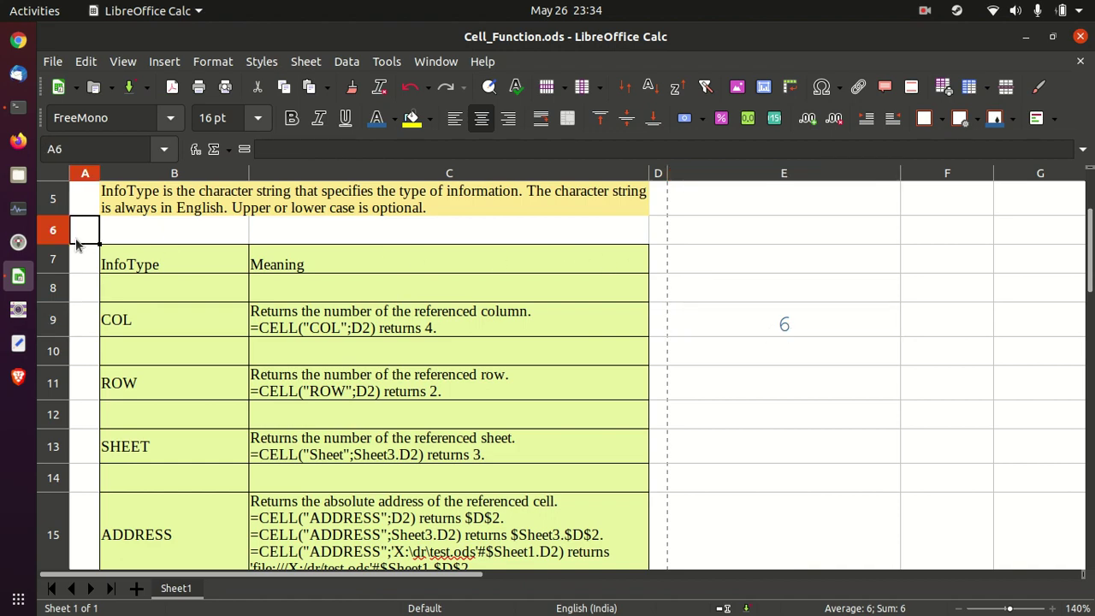
key(Right)
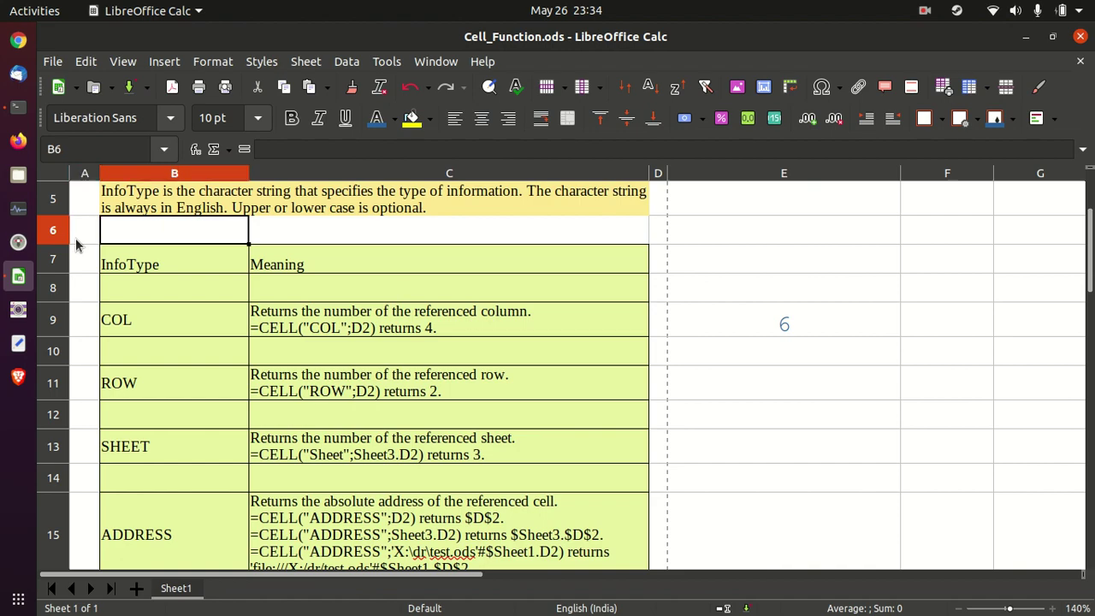
key(Right)
key(Right)
key(Right)
key(Right)
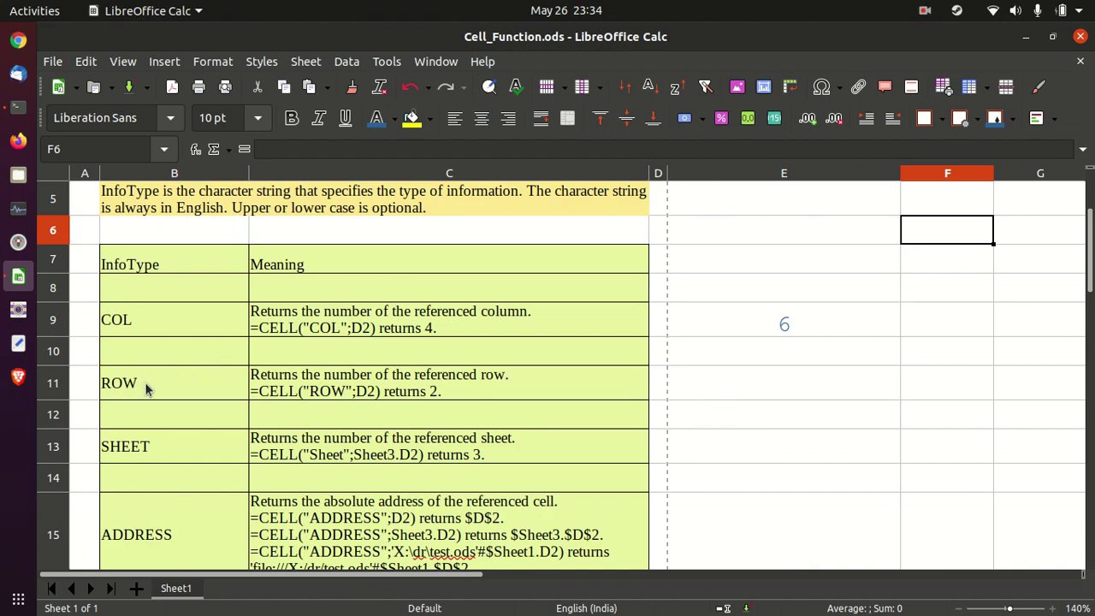
Step: Enter the formula =CELL("ROW";F11) in E11, beside the ROW entry
click(821, 390)
double_click(819, 390)
text(=CE)
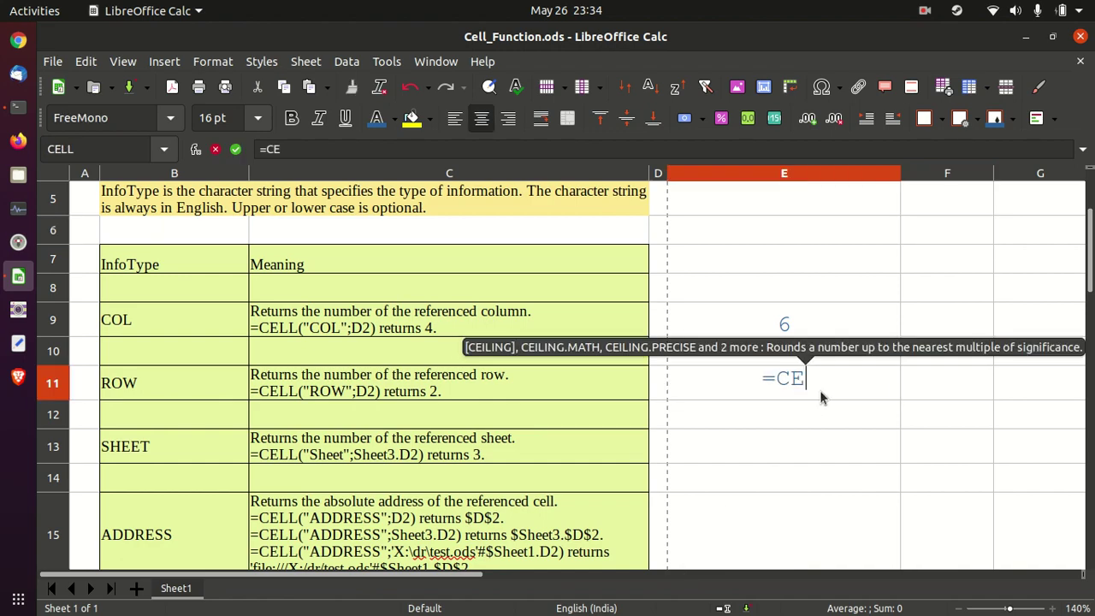
text(LL()
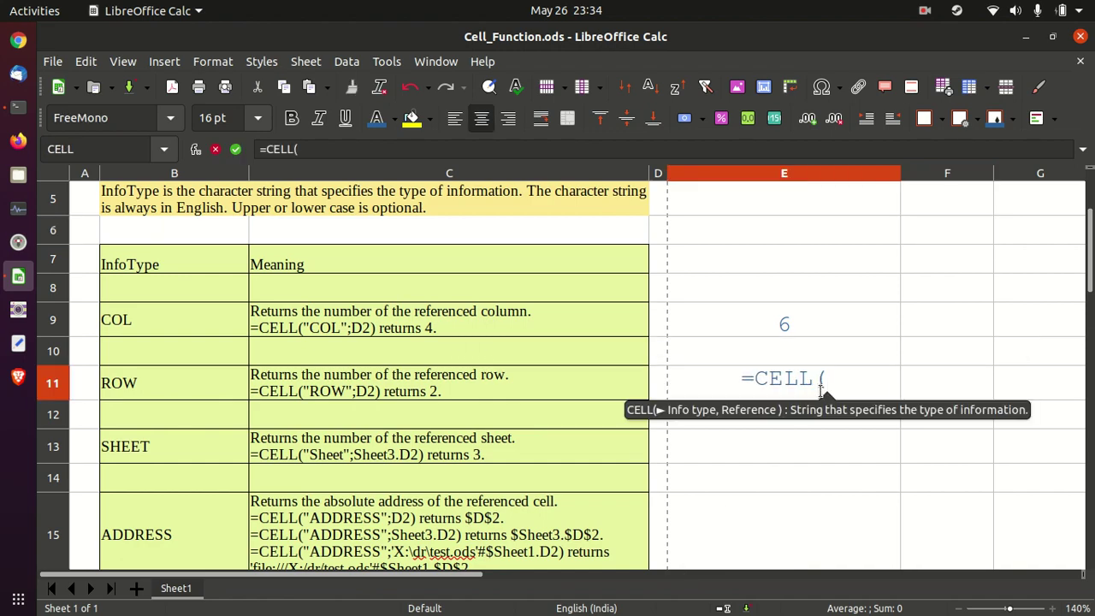
text("ROW)
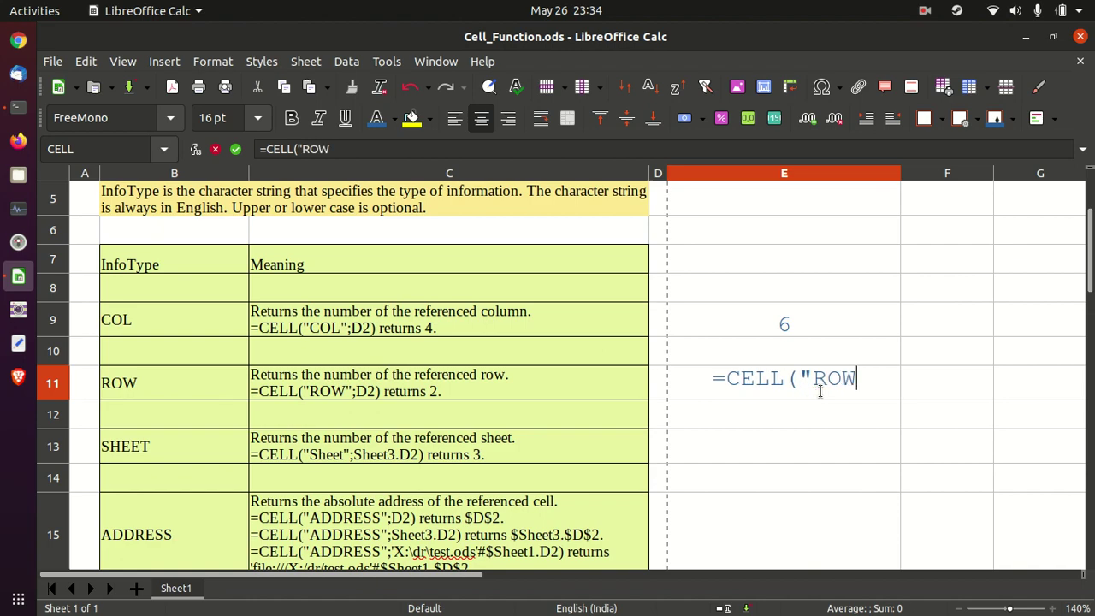
text(",)
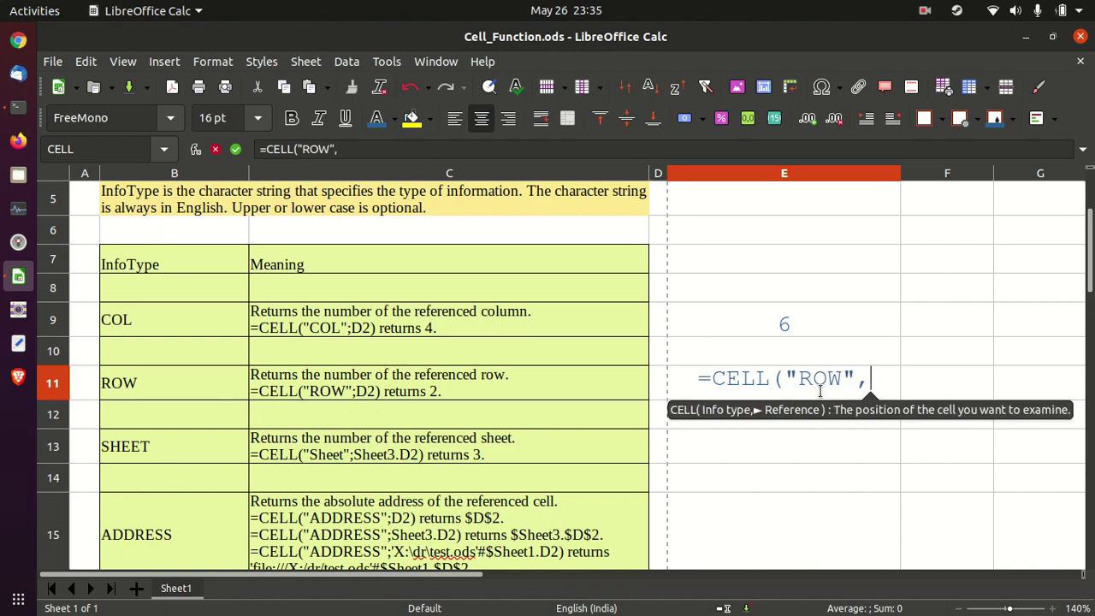
key(BackSpace)
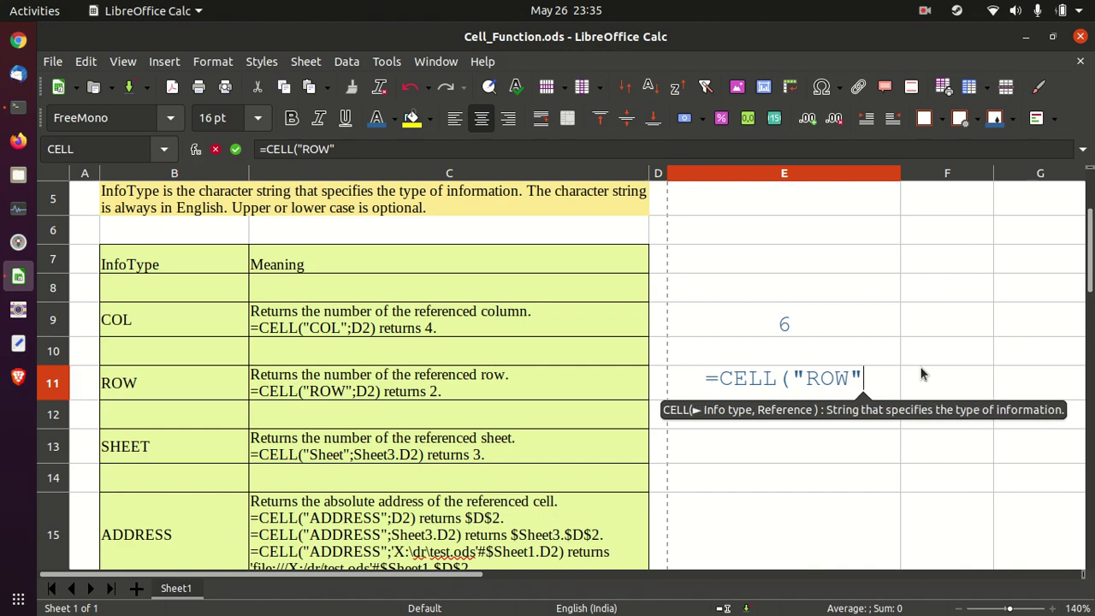
text(;)
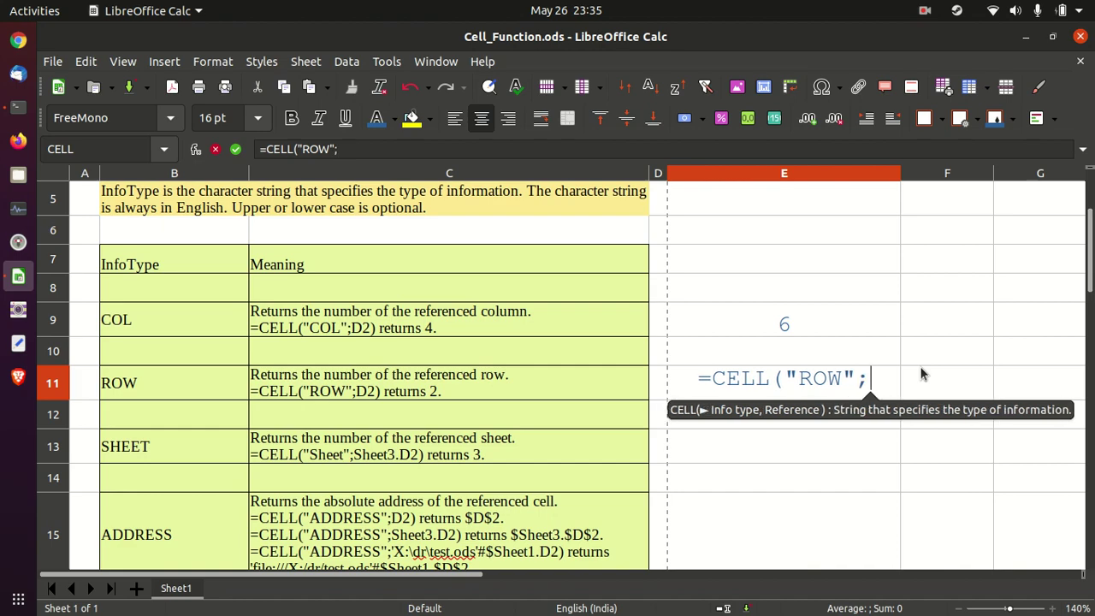
click(920, 366)
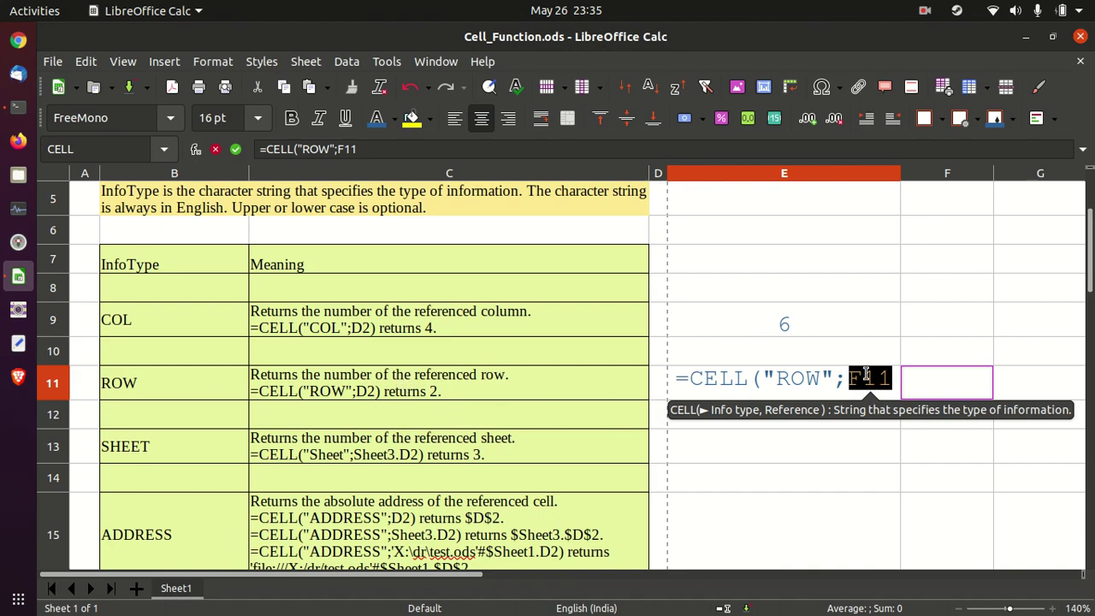
text())
key(Return)
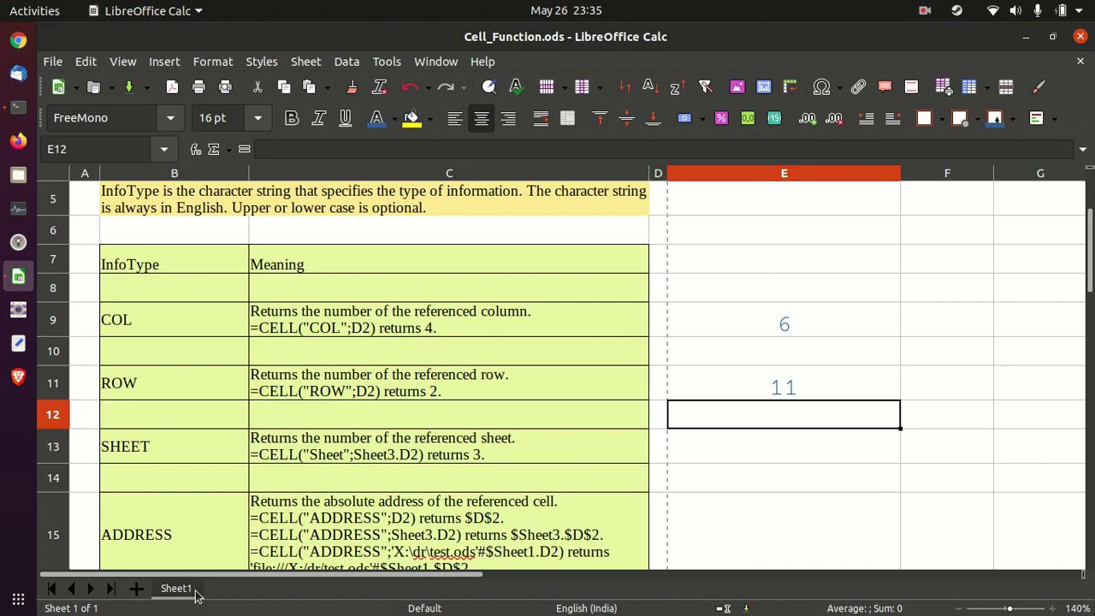
Step: Enter the formula =CELL("SHEET",F13) in E13, beside the SHEET entry
click(757, 437)
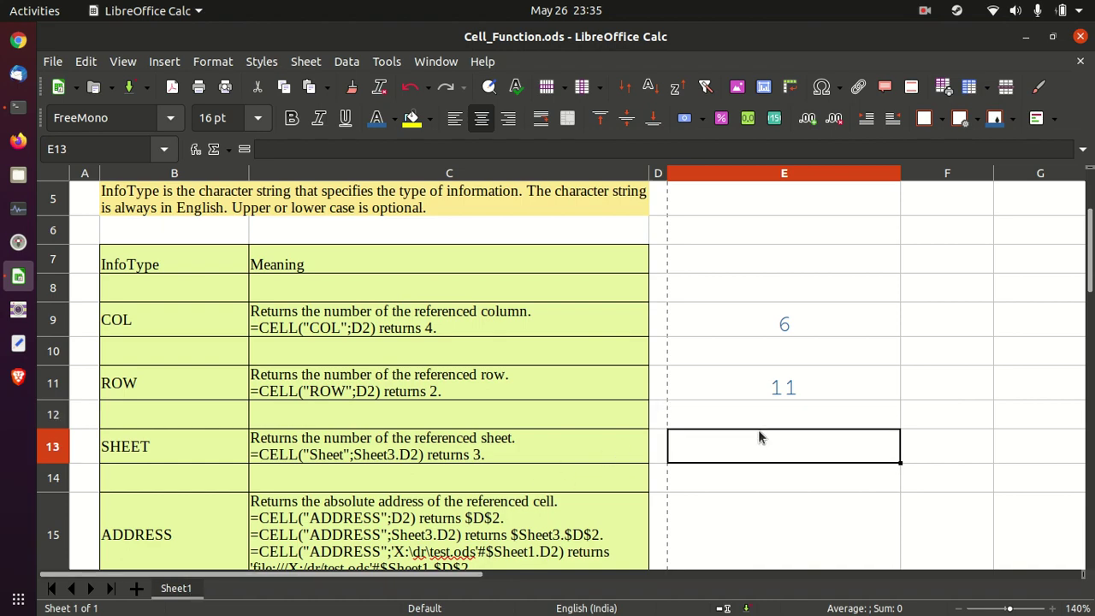
text(=CELL)
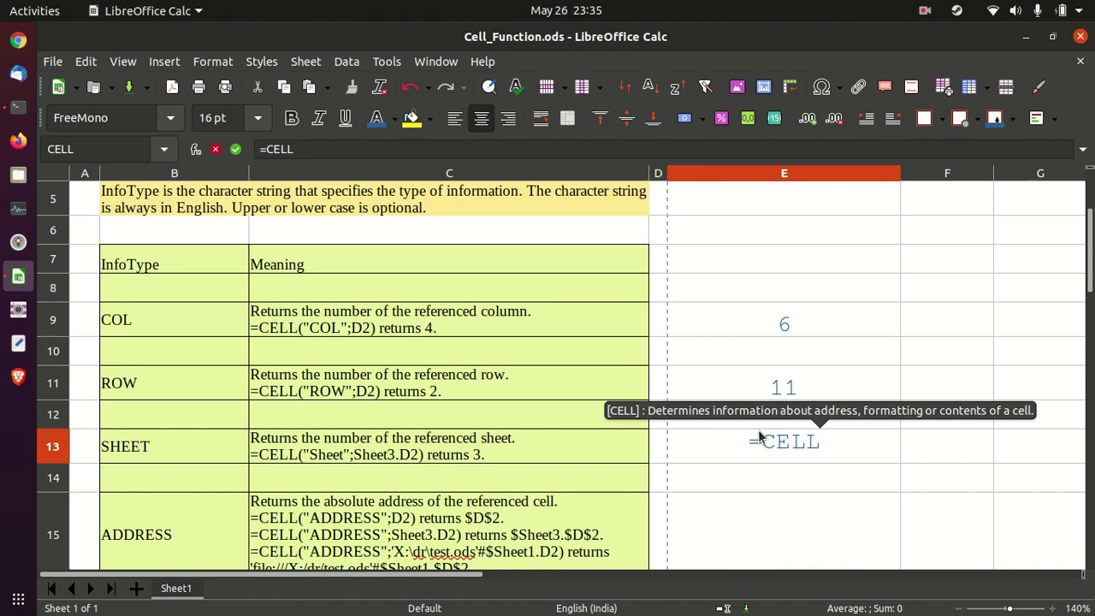
text(("SH)
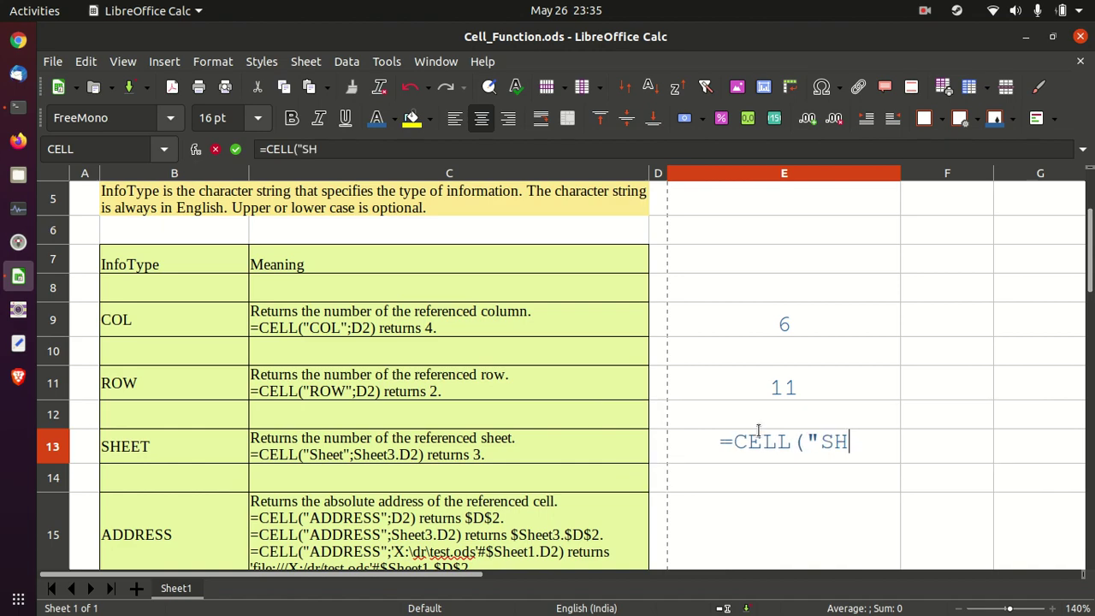
text(EET")
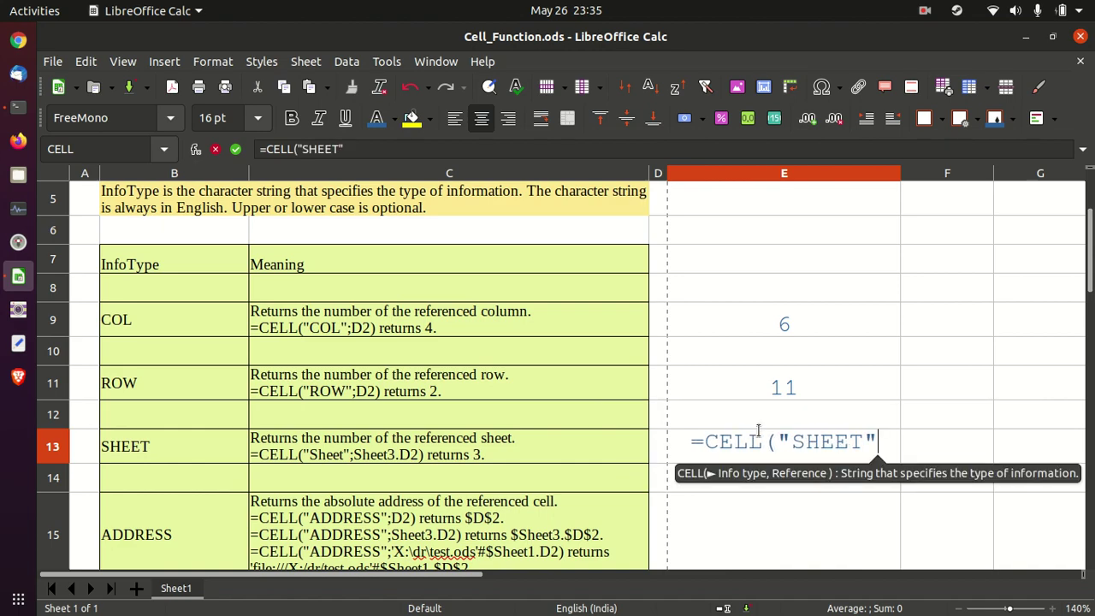
text(,)
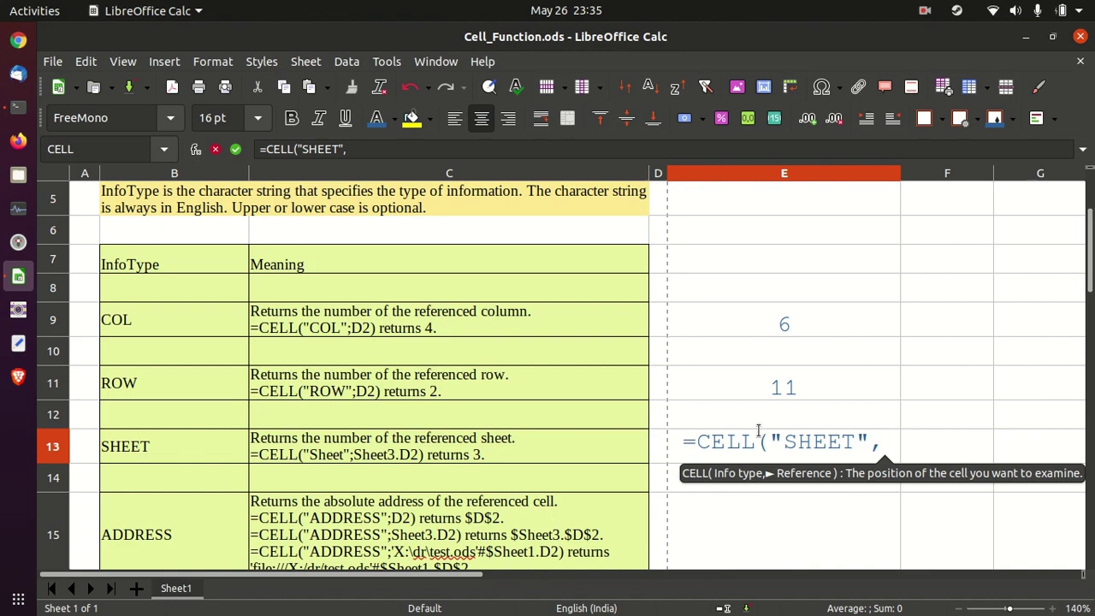
click(938, 456)
text())
key(Return)
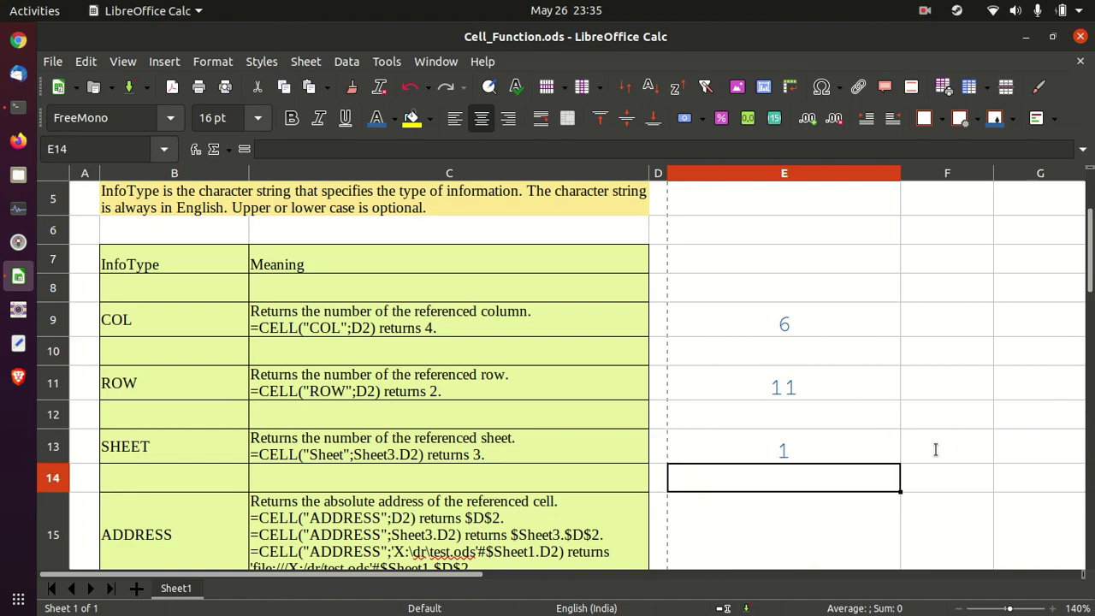
Step: Locate cell D2, the reference used in the table's examples, and return to the ADDRESS row
key(Down)
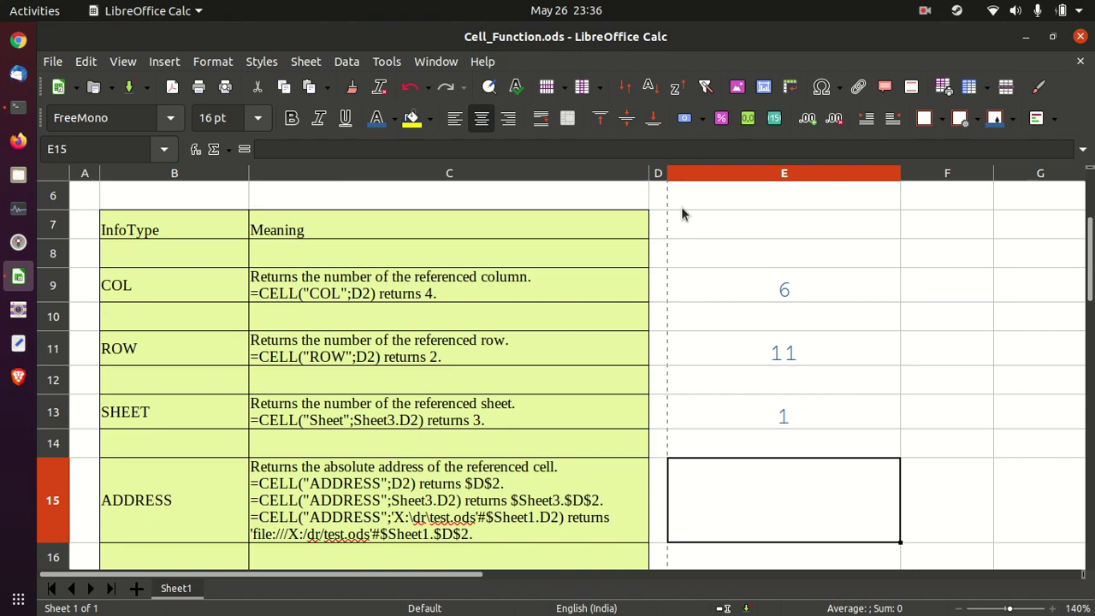
key(Up)
key(Up)
key(Up)
key(Up)
key(Up)
key(Up)
key(Up)
key(Up)
key(Up)
key(Up)
key(Up)
key(Up)
key(Up)
key(Up)
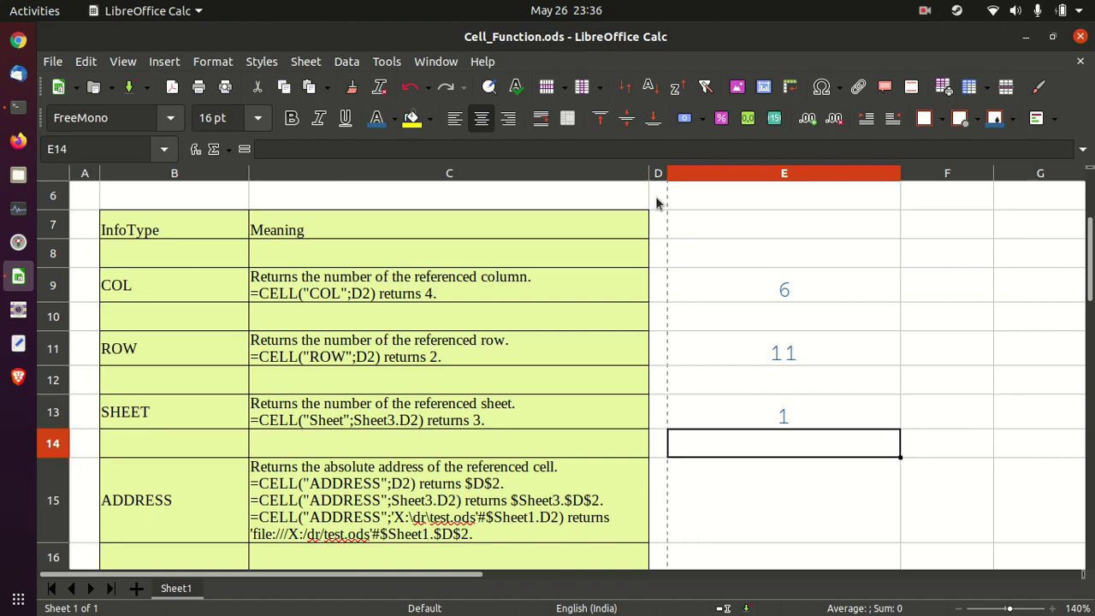
key(Down)
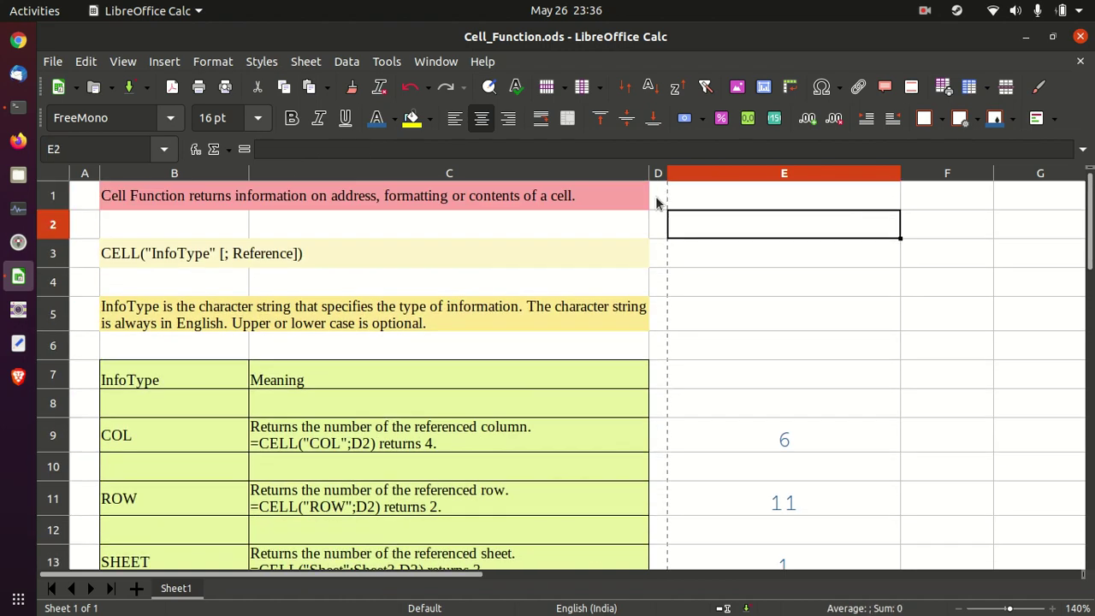
key(Left)
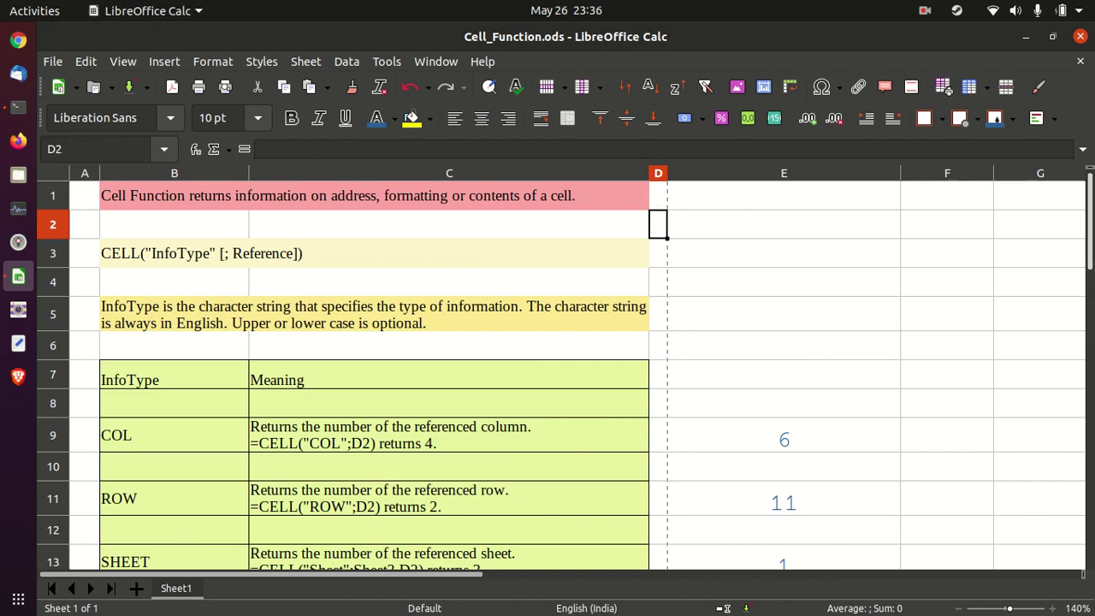
scroll(926, 432, down, 3)
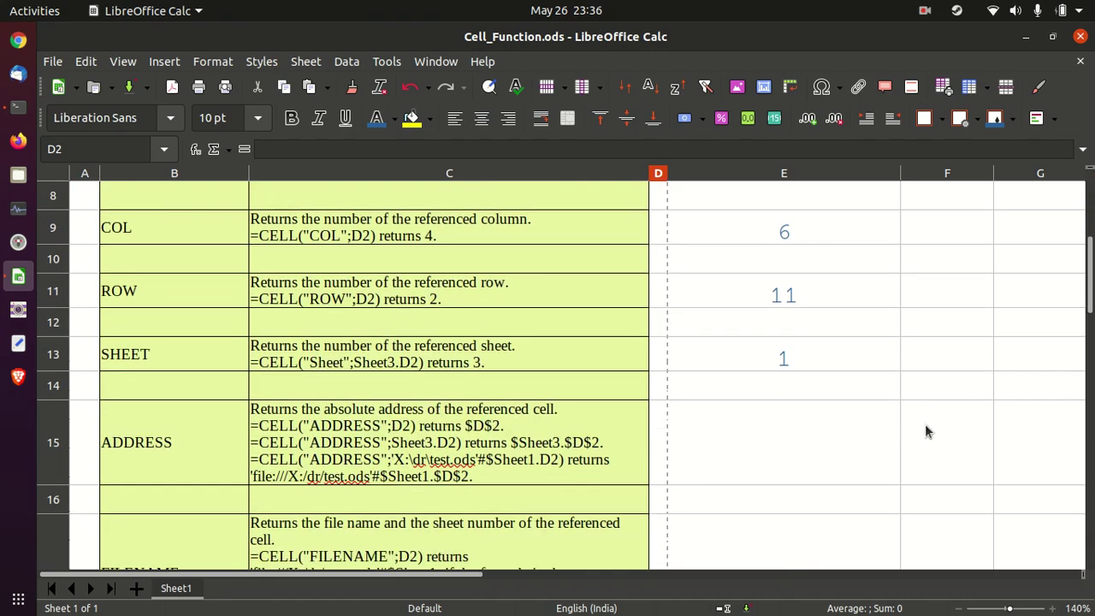
click(928, 426)
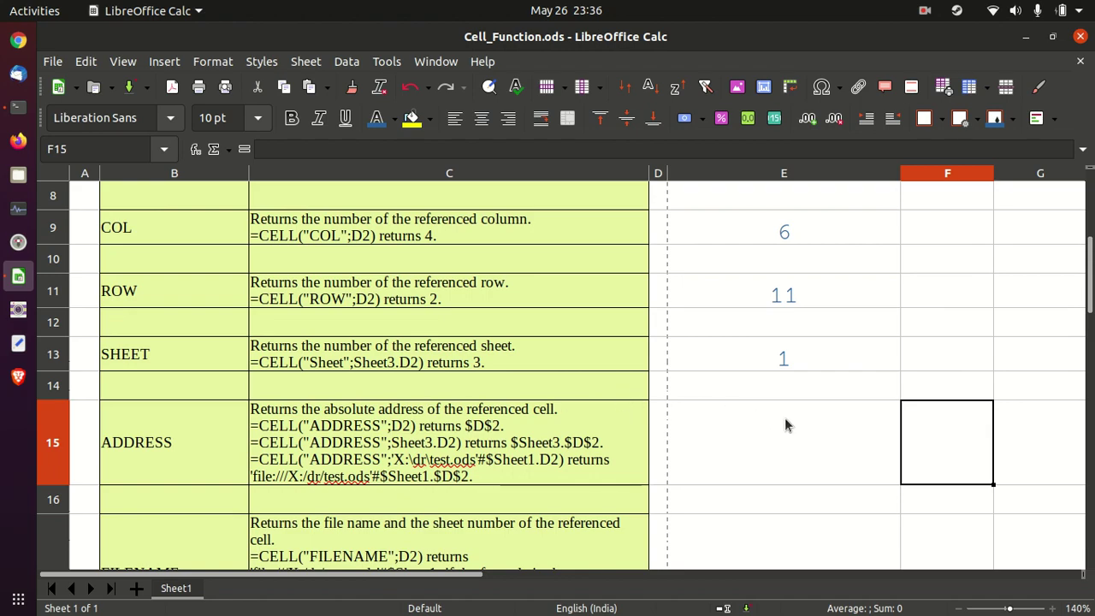
click(756, 474)
text(=C)
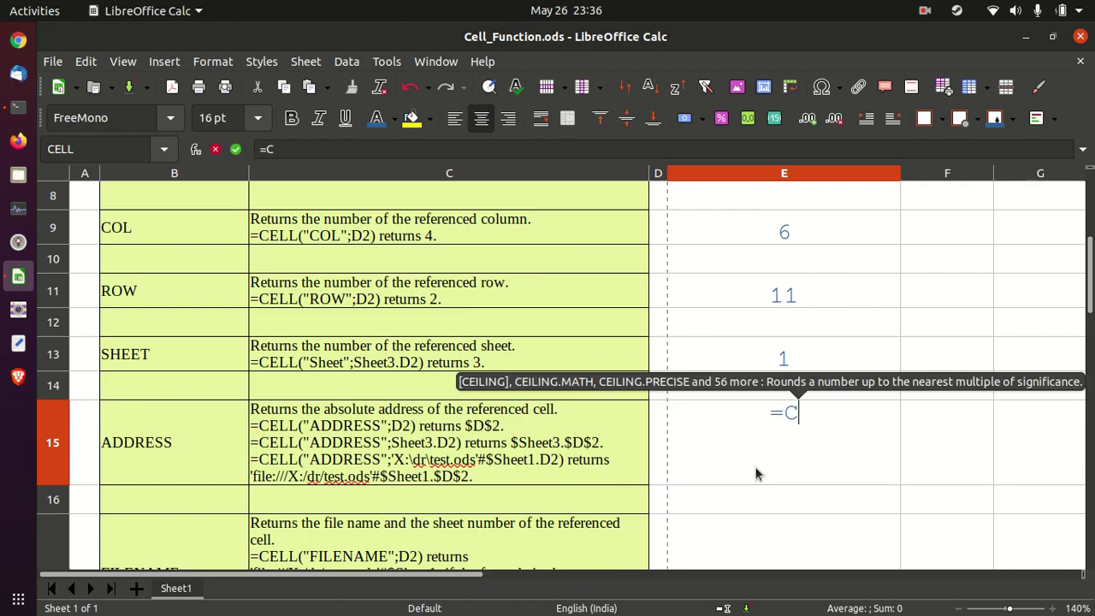
text(ELL)
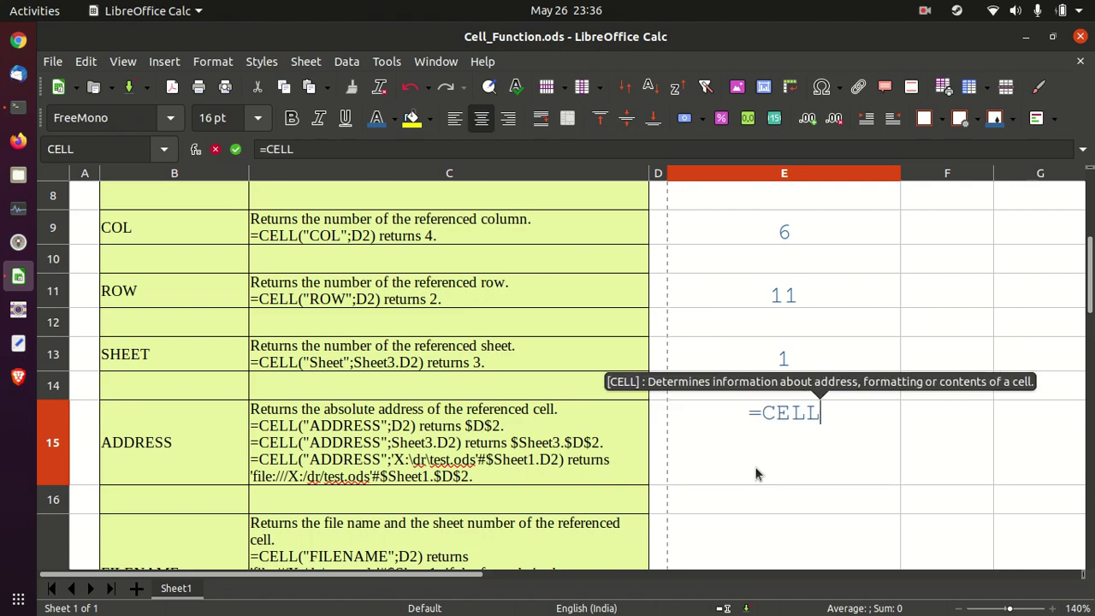
text(()
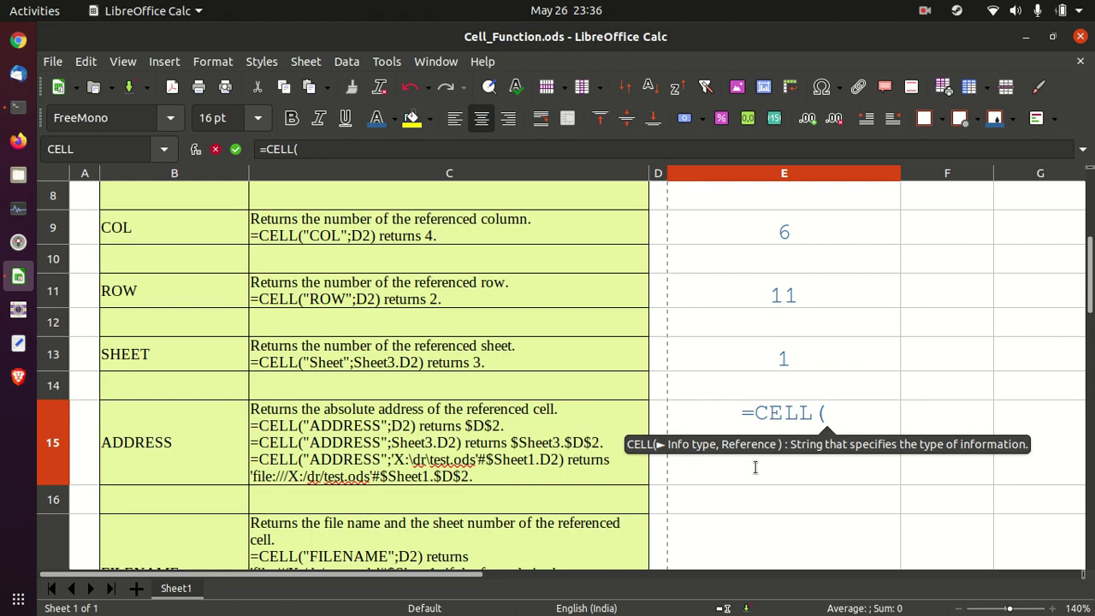
text(")
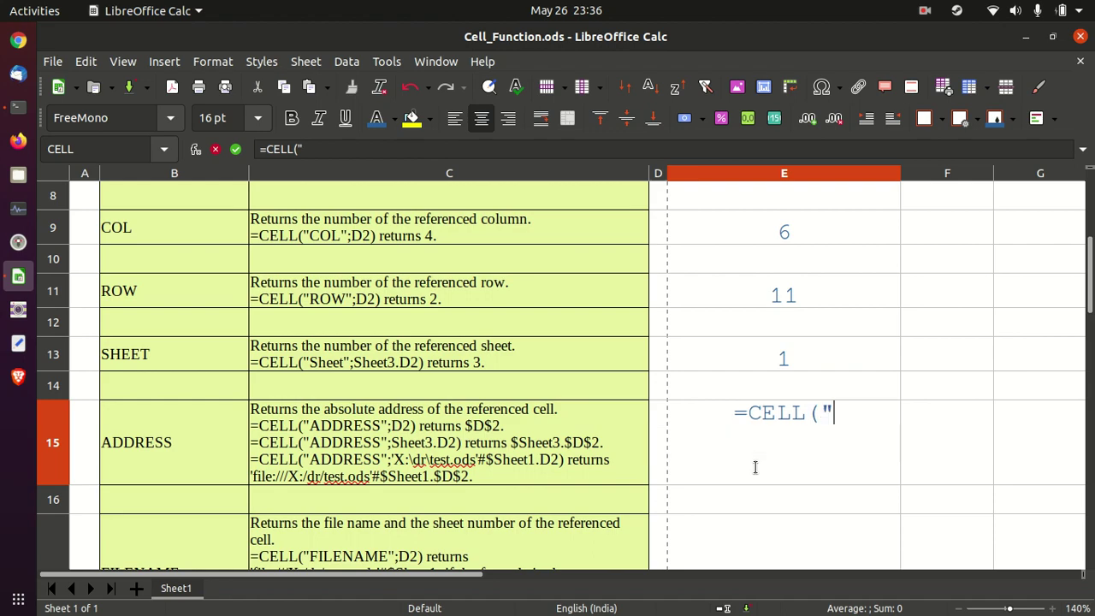
text(ADDRESS")
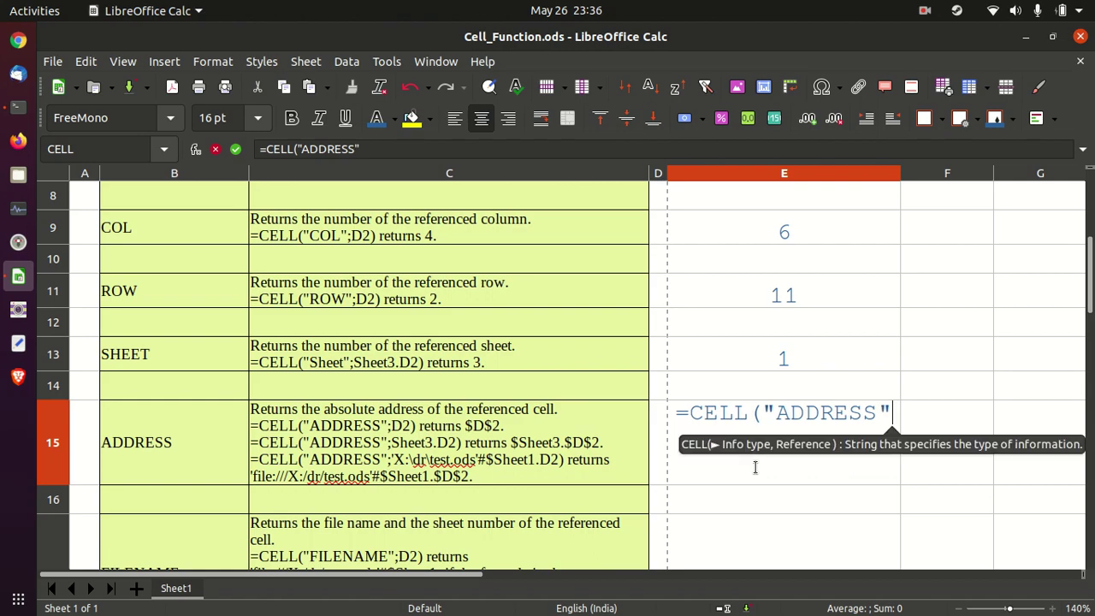
text(,)
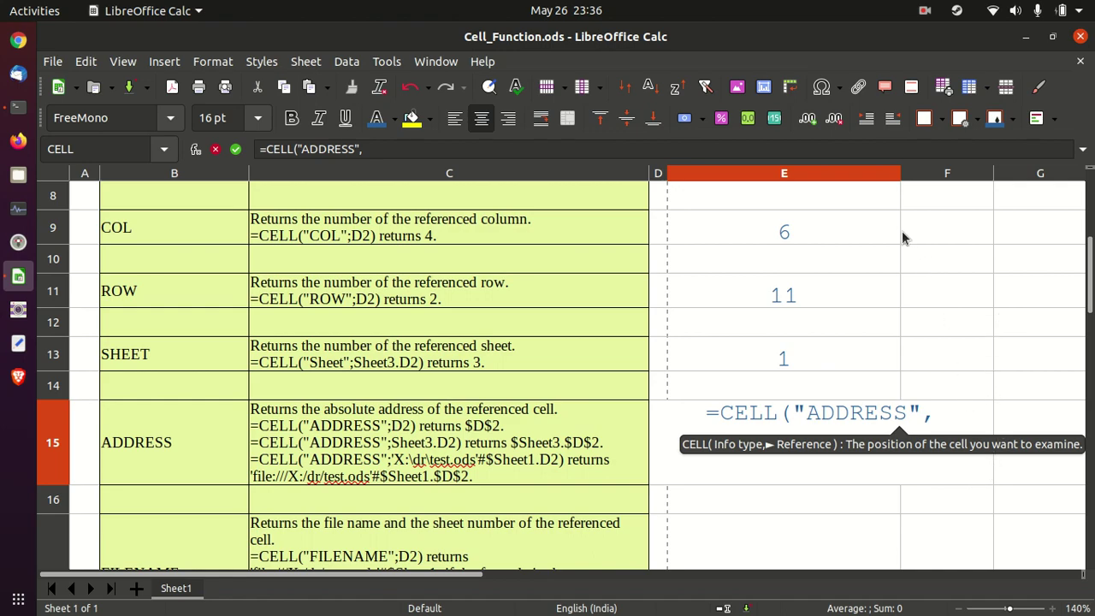
key(Escape)
key(Escape)
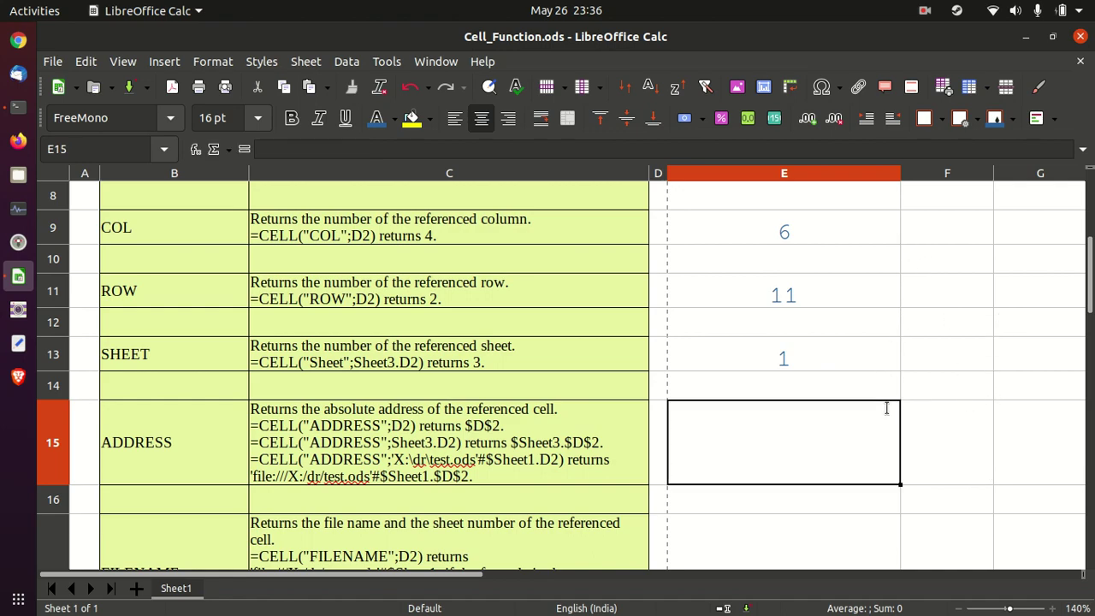
Step: Widen column E and enter the formula =CELL("ADDRESS",F15) in E15, beside the ADDRESS entry
drag(901, 173, 957, 172)
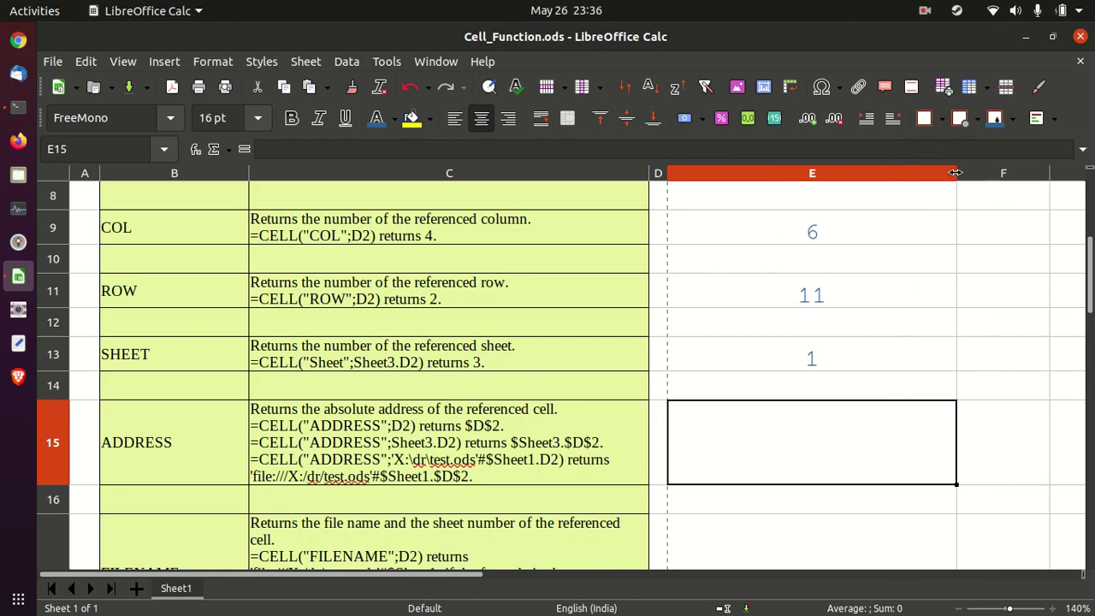
text(=CEL)
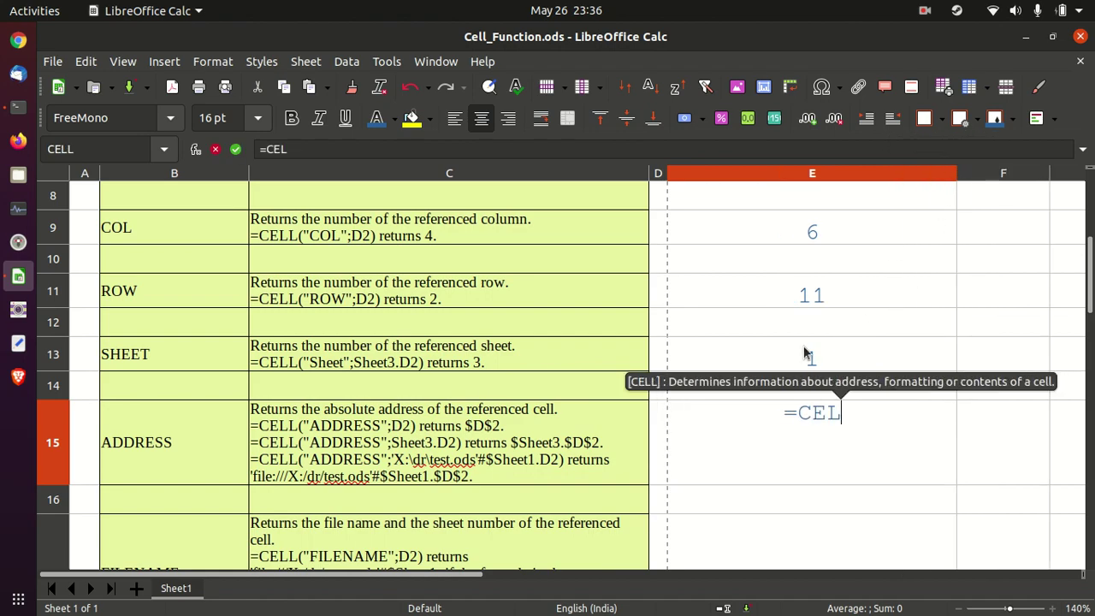
text(L(A)
key(BackSpace)
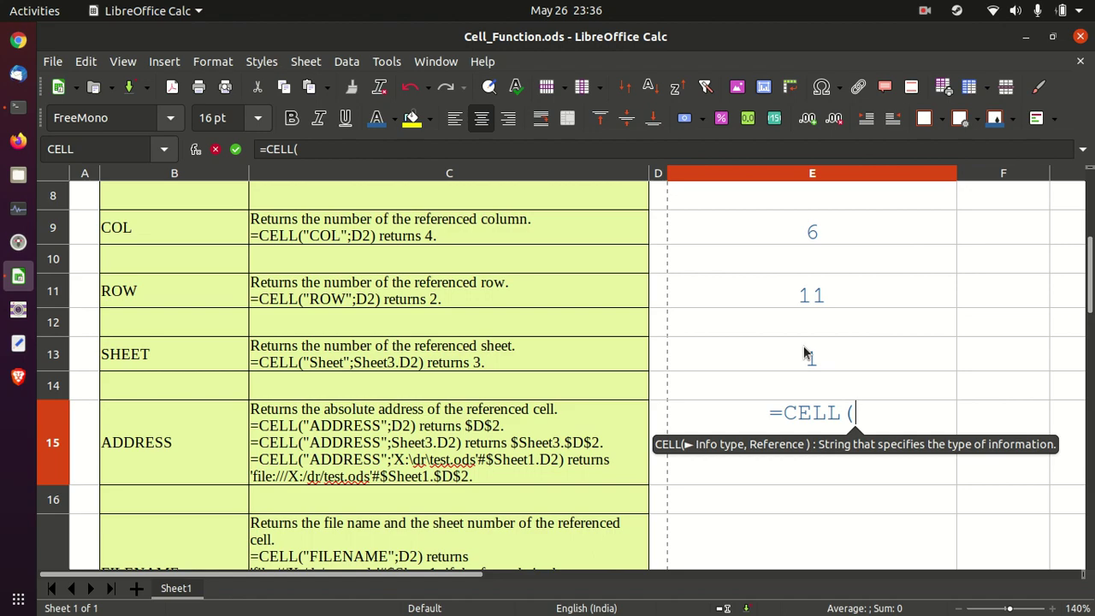
text("ADDRE)
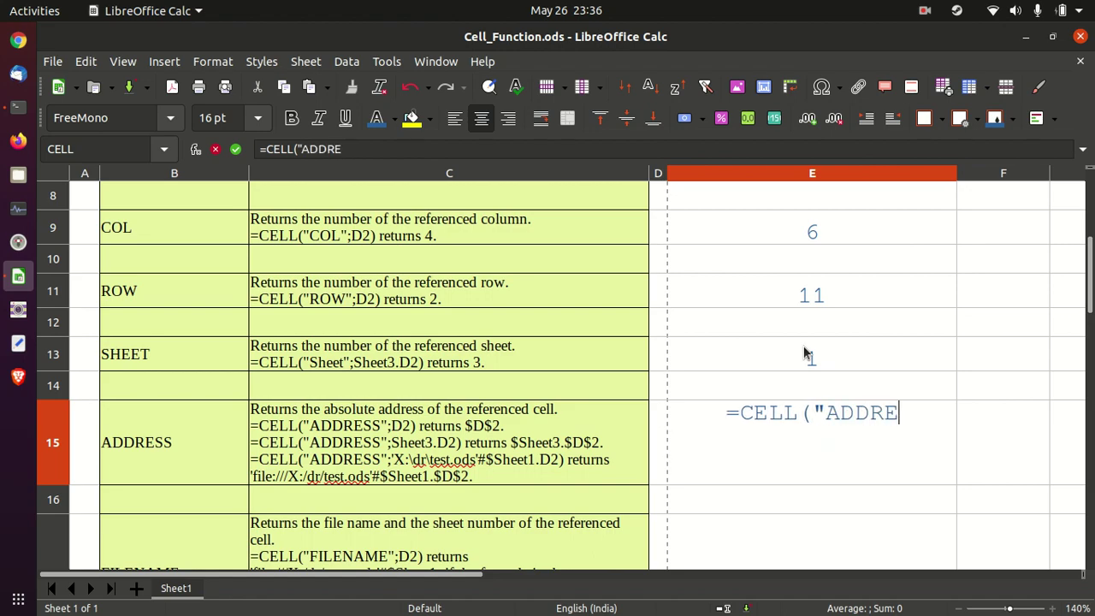
text(SS",)
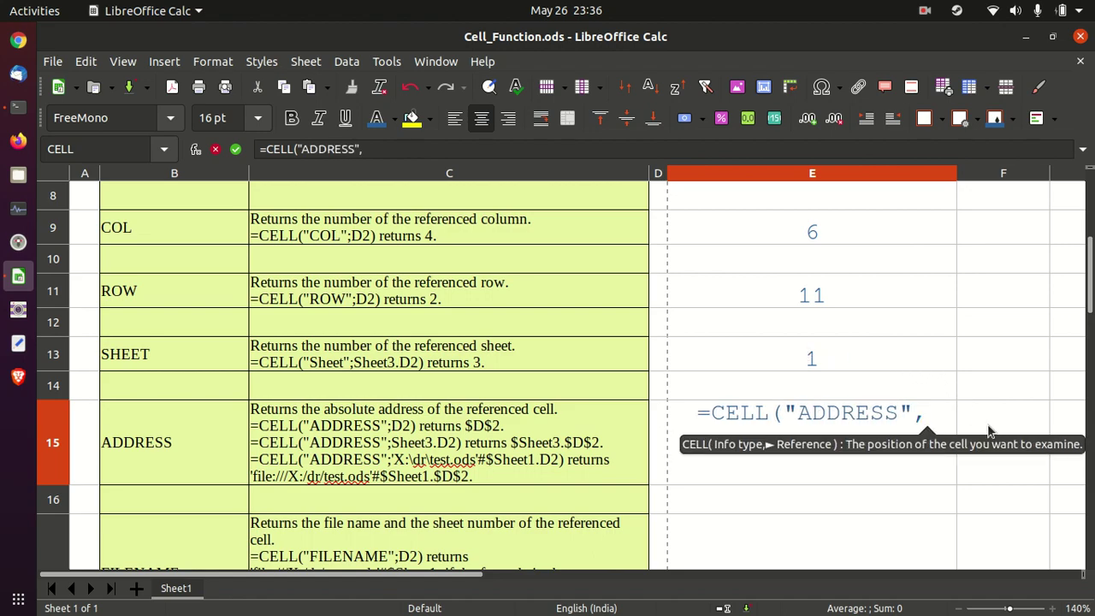
click(988, 431)
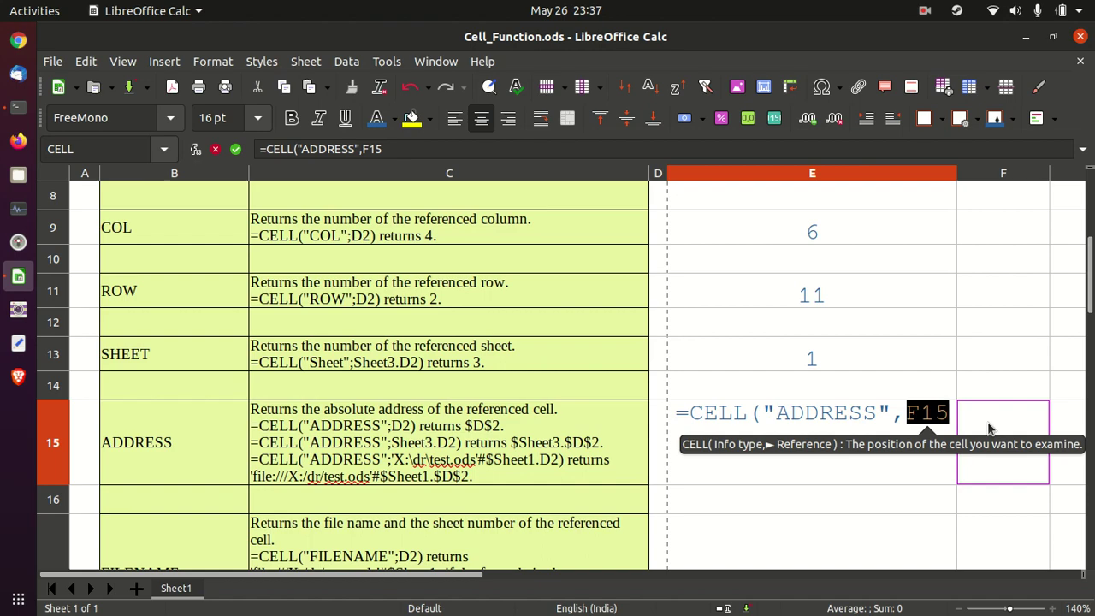
text())
key(Return)
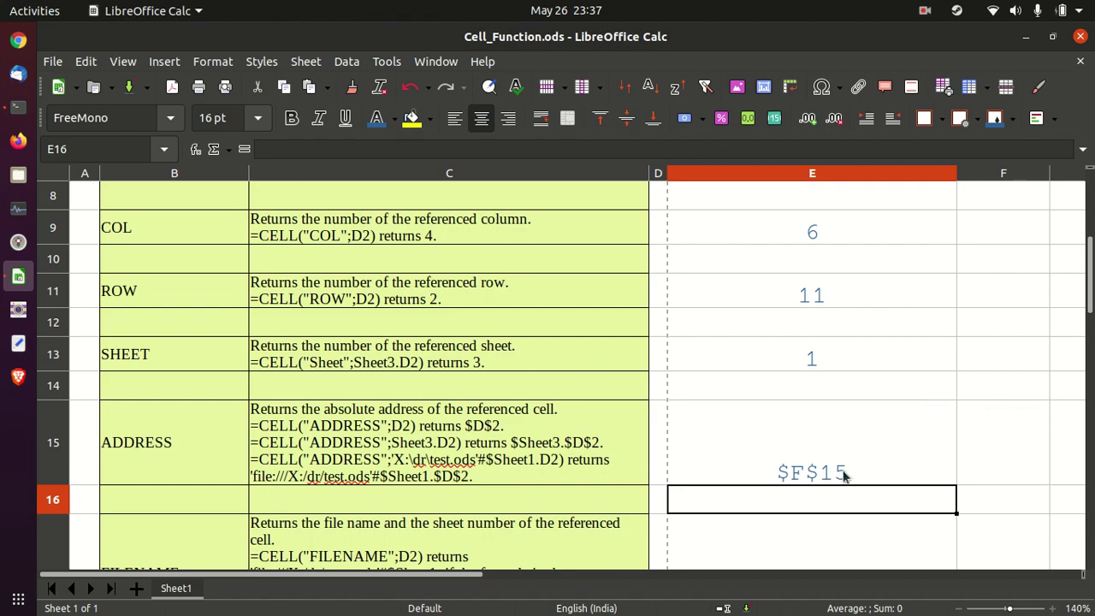
Step: Enter the formula =CELL("FILENAME",F17) in E17, beside the FILENAME entry, and left-align that cell
key(Down)
key(Down)
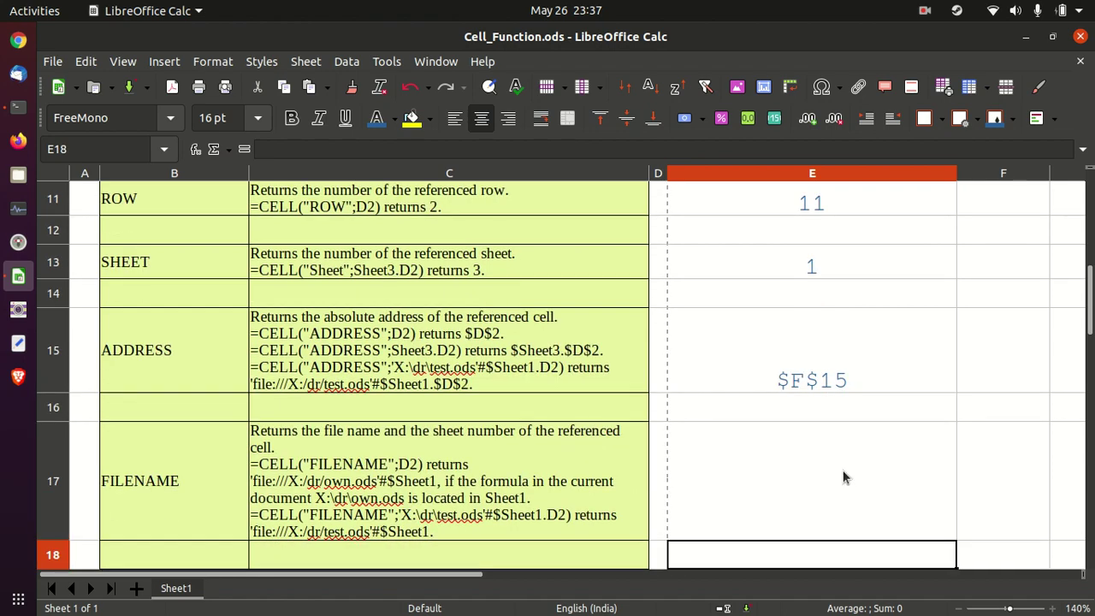
click(730, 463)
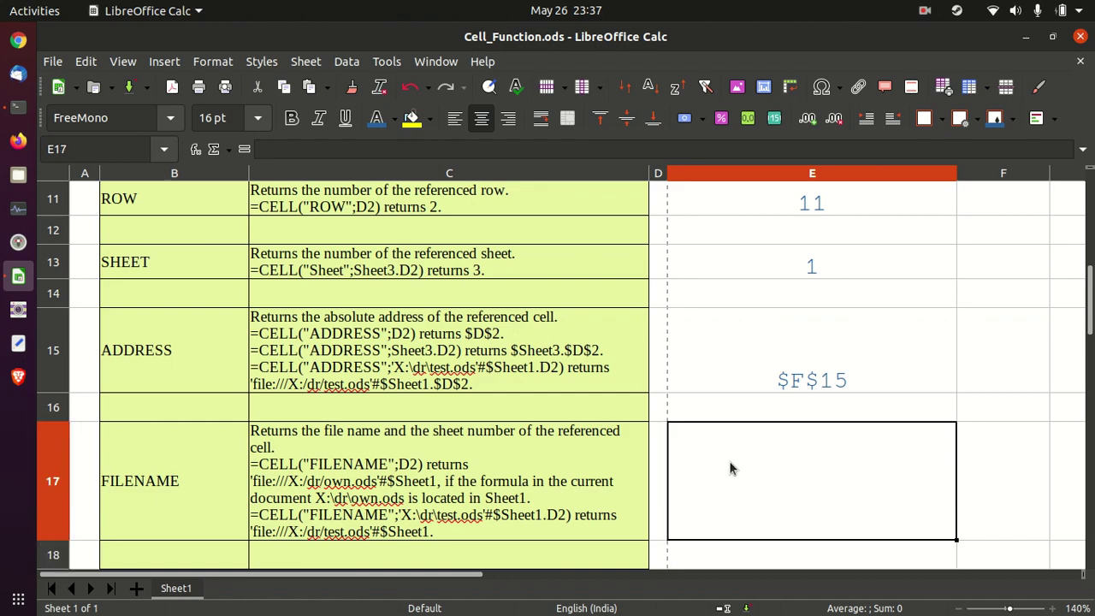
text(=)
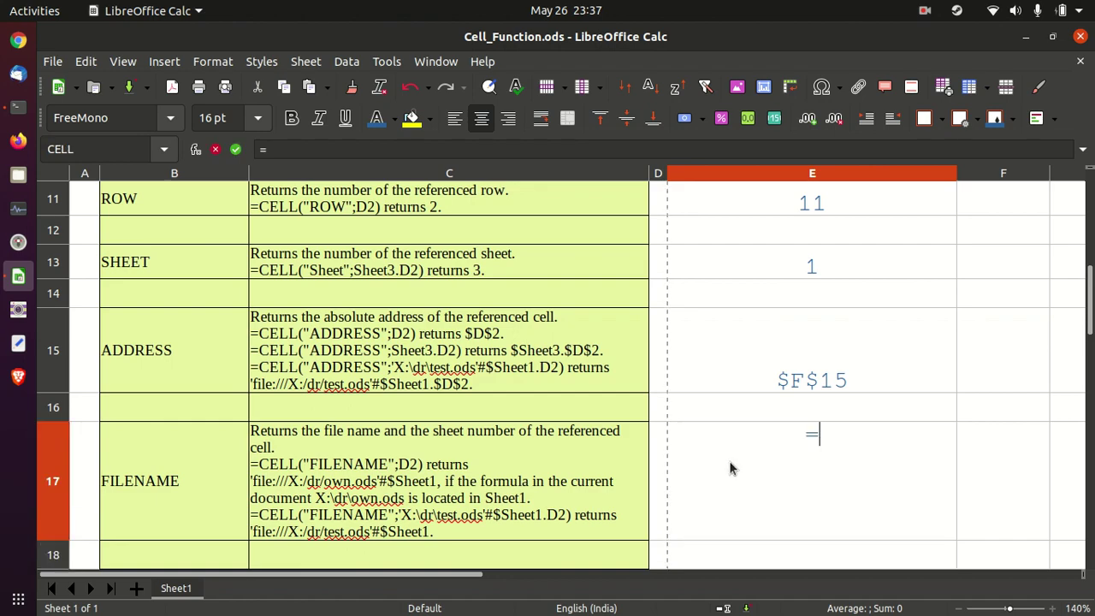
text(CELL)
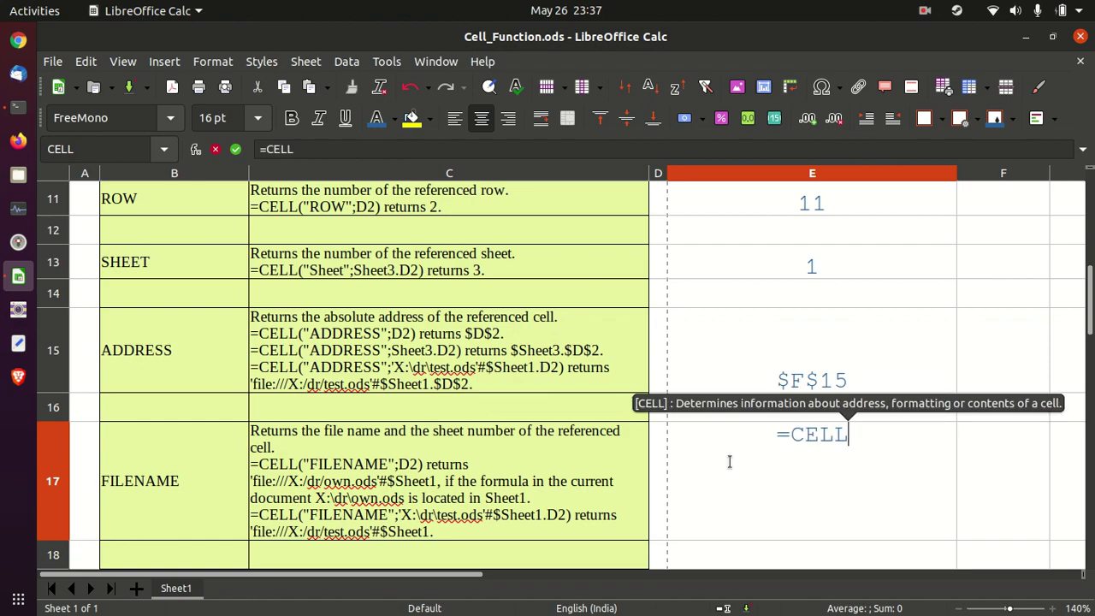
text((")
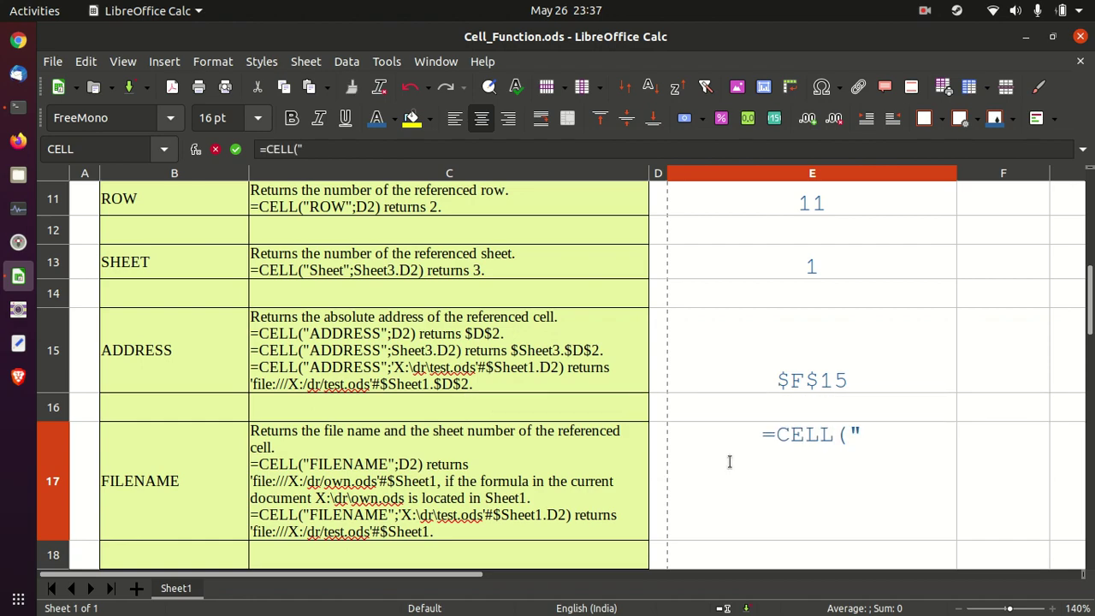
text(FILEN)
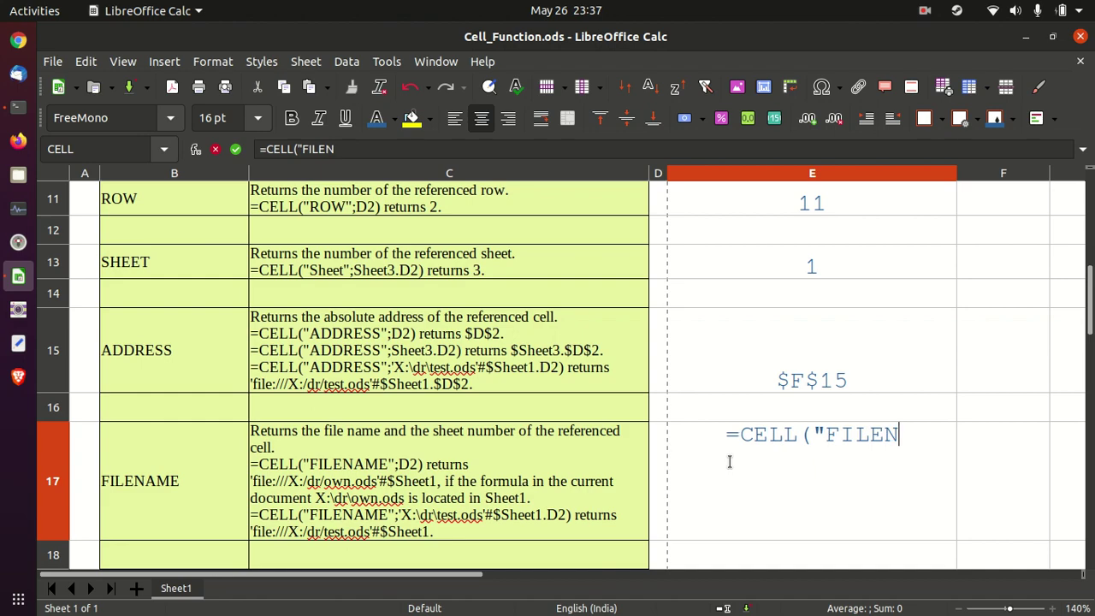
text(AME",)
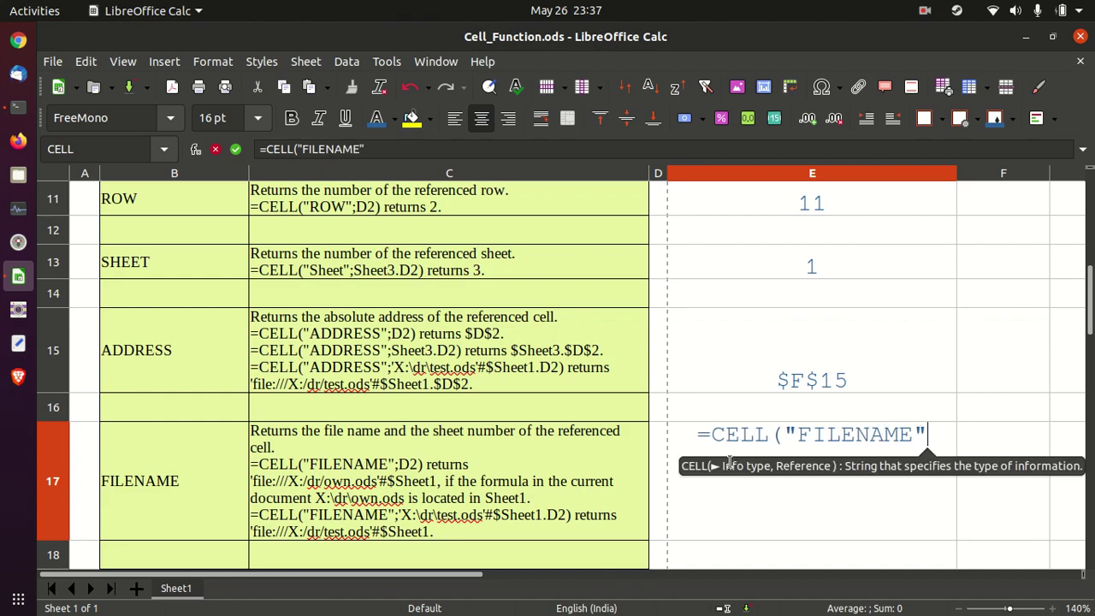
click(1010, 504)
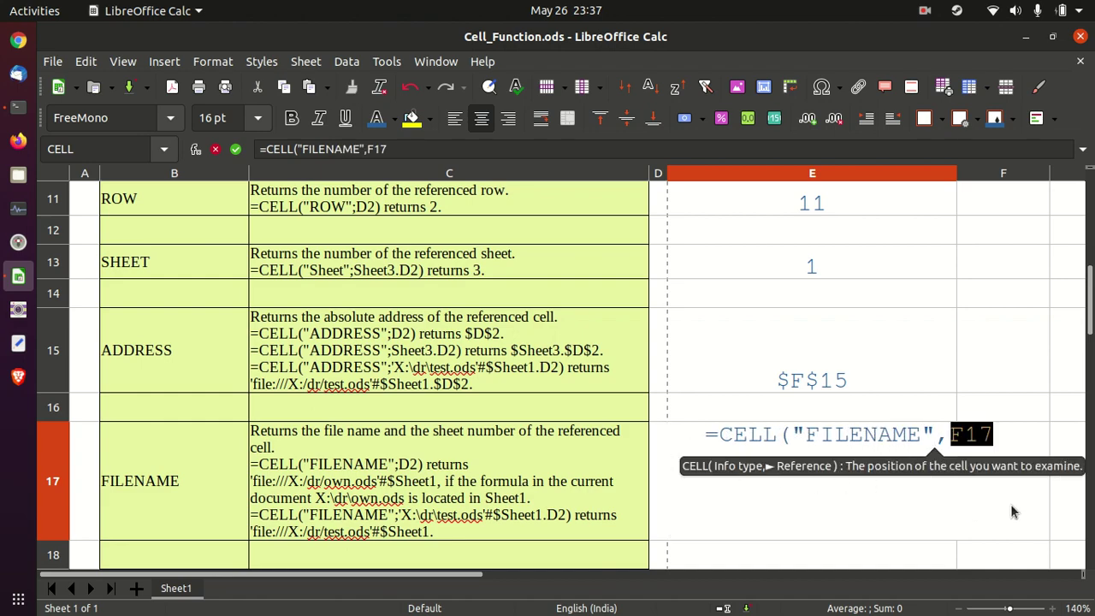
text())
key(Return)
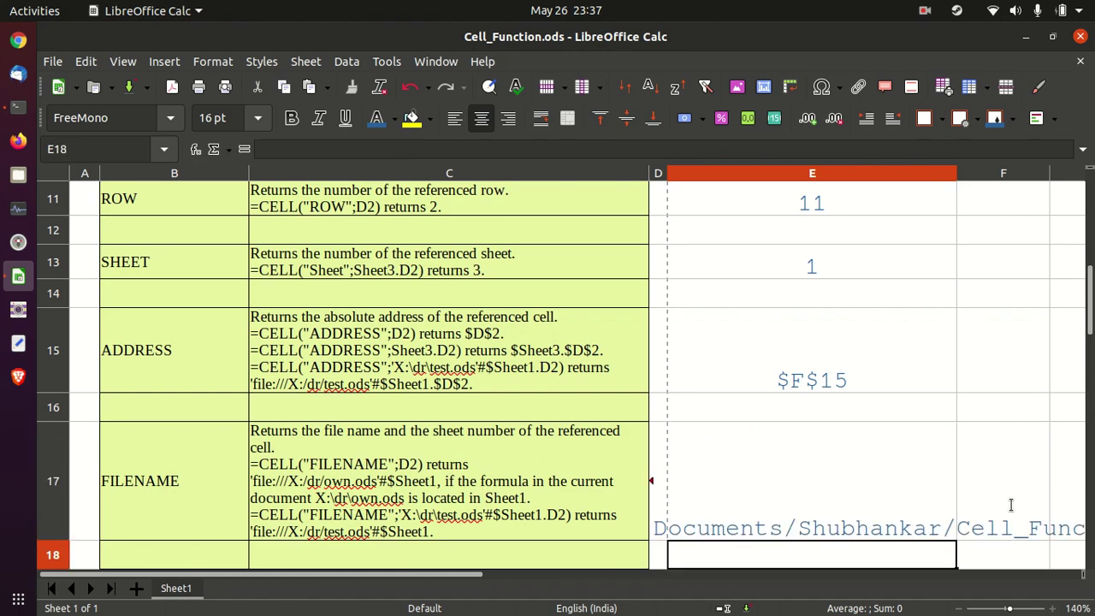
click(921, 505)
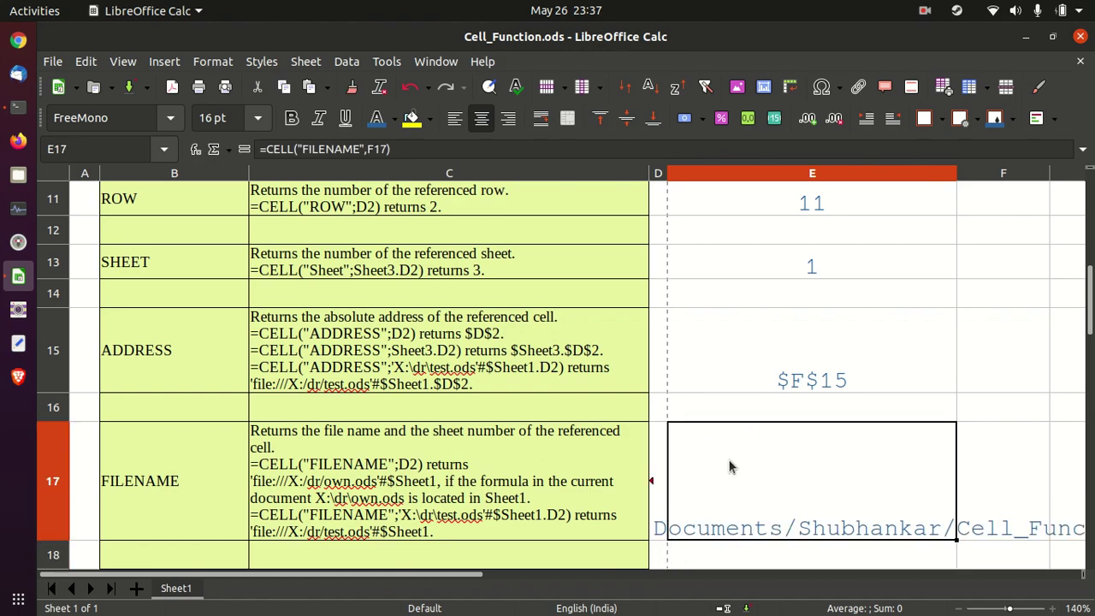
key(ctrl+l)
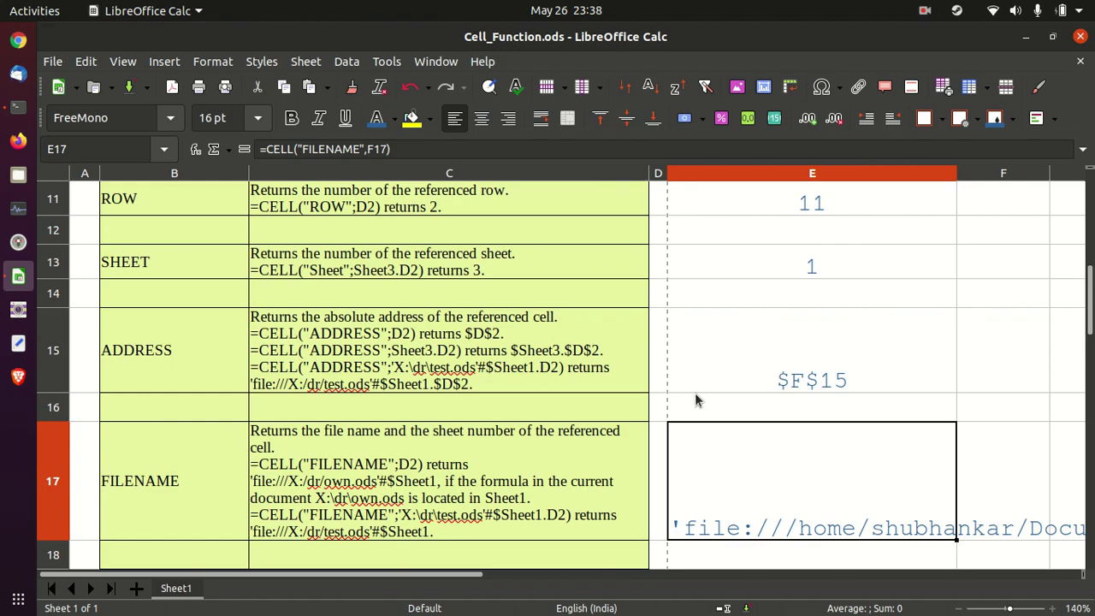
click(925, 10)
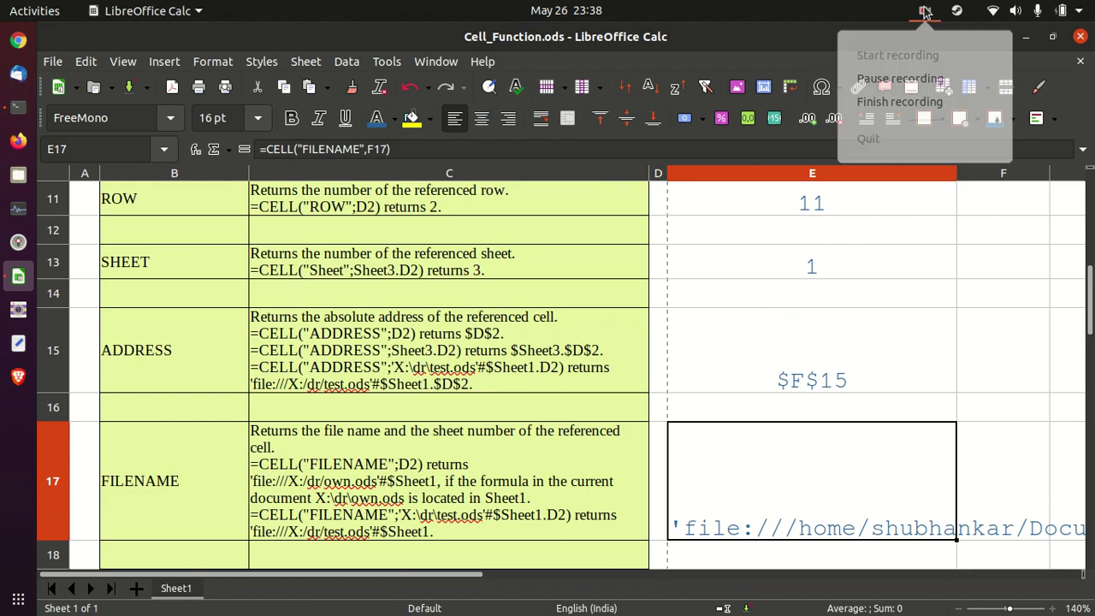